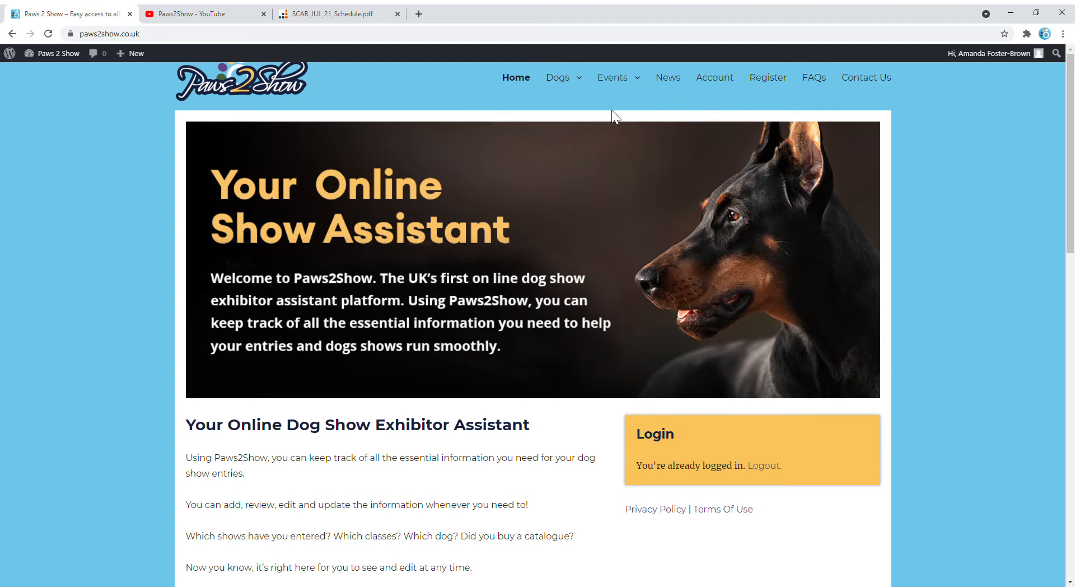
# Reveal the Events menu's My Events and Add Event options on the home page.
pyautogui.moveTo(619, 90)
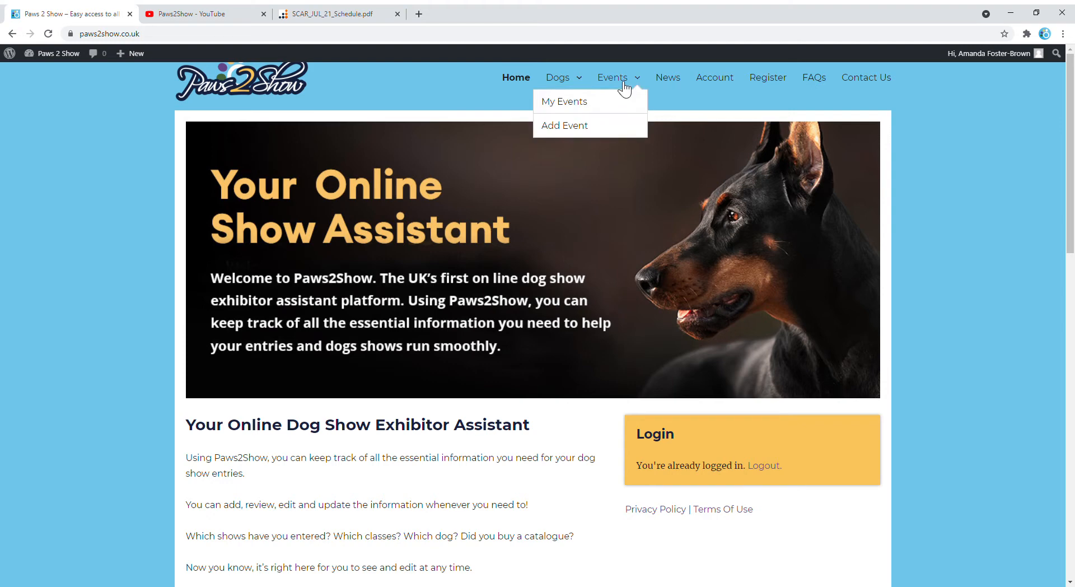
# Start a new event named 'Scarborough and District Canine'.
pyautogui.click(580, 133)
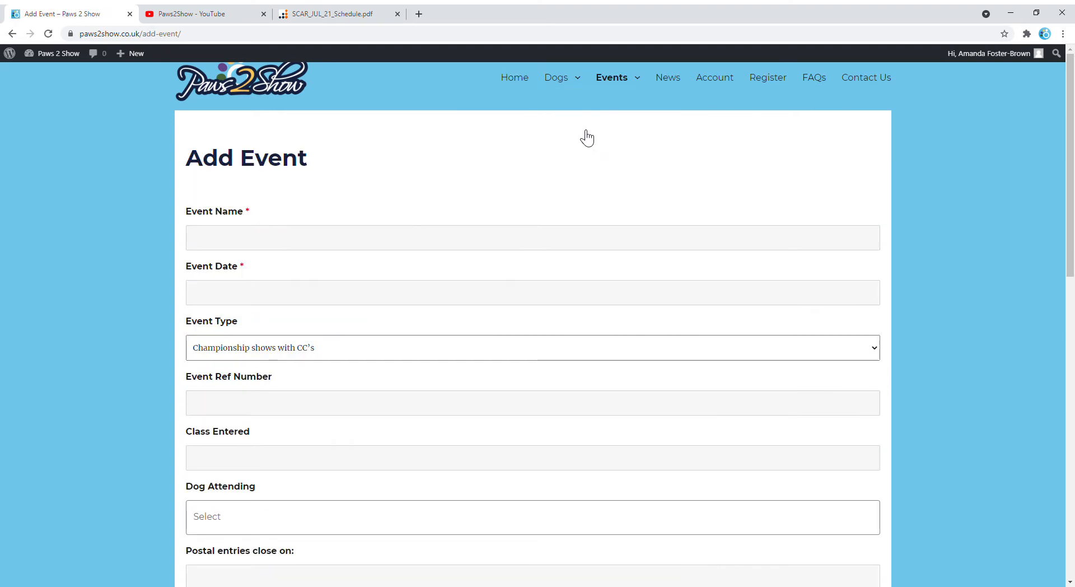
pyautogui.click(223, 243)
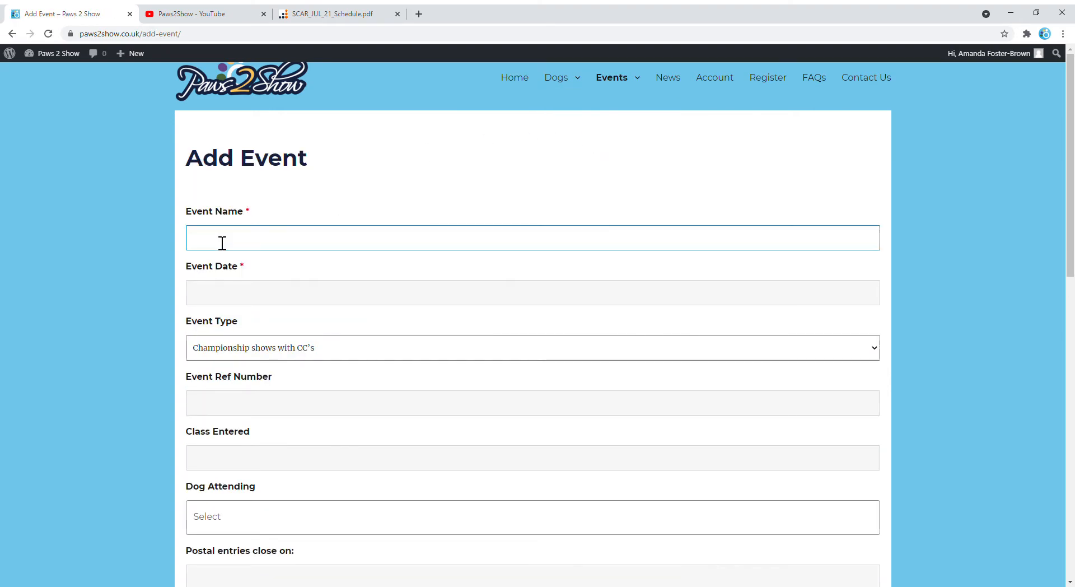
pyautogui.write('Scarborought')
pyautogui.press('BackSpace')
pyautogui.press('BackSpace')
pyautogui.write('and District Canine')
# Check the schedule PDF, then set the event date to 18 July 2021.
pyautogui.click(339, 14)
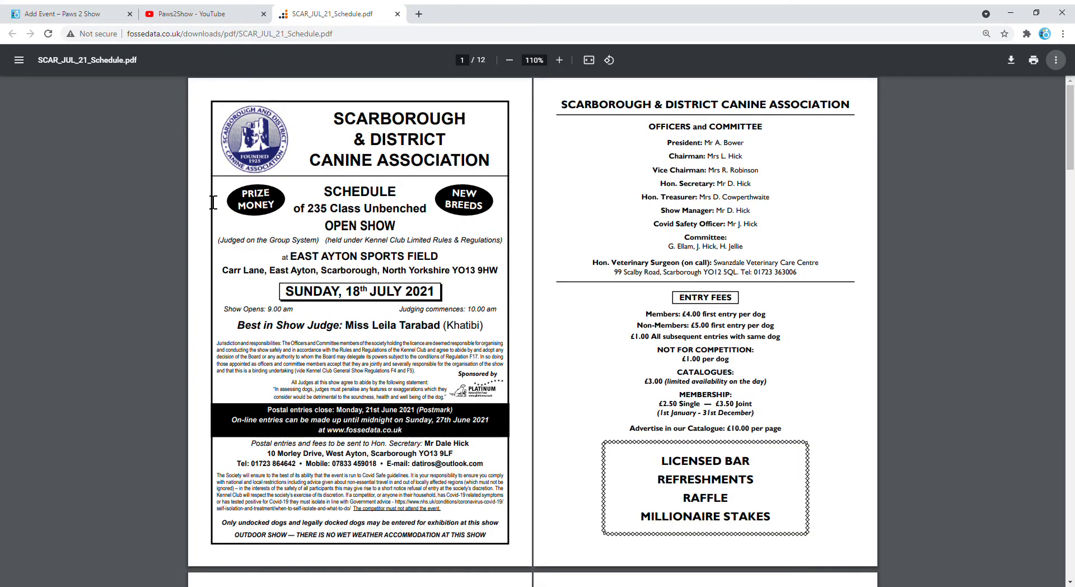
pyautogui.click(102, 21)
pyautogui.click(218, 295)
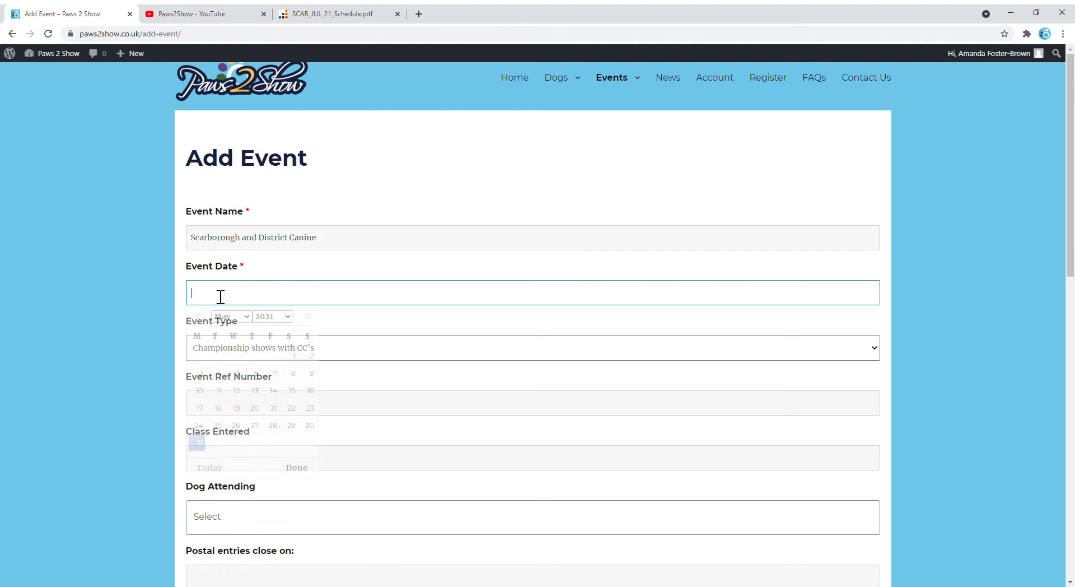
pyautogui.click(245, 314)
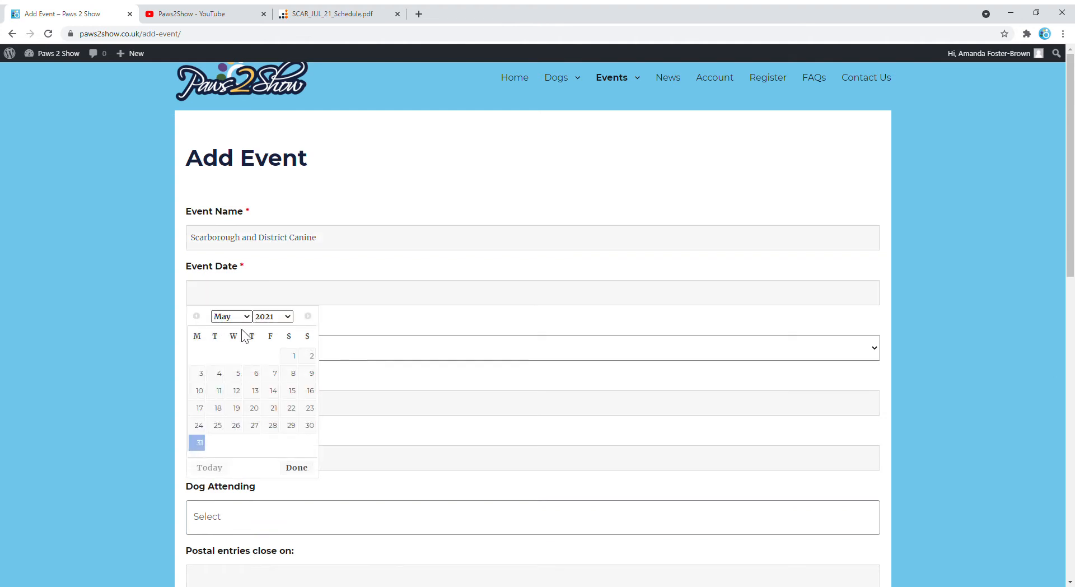
pyautogui.click(227, 390)
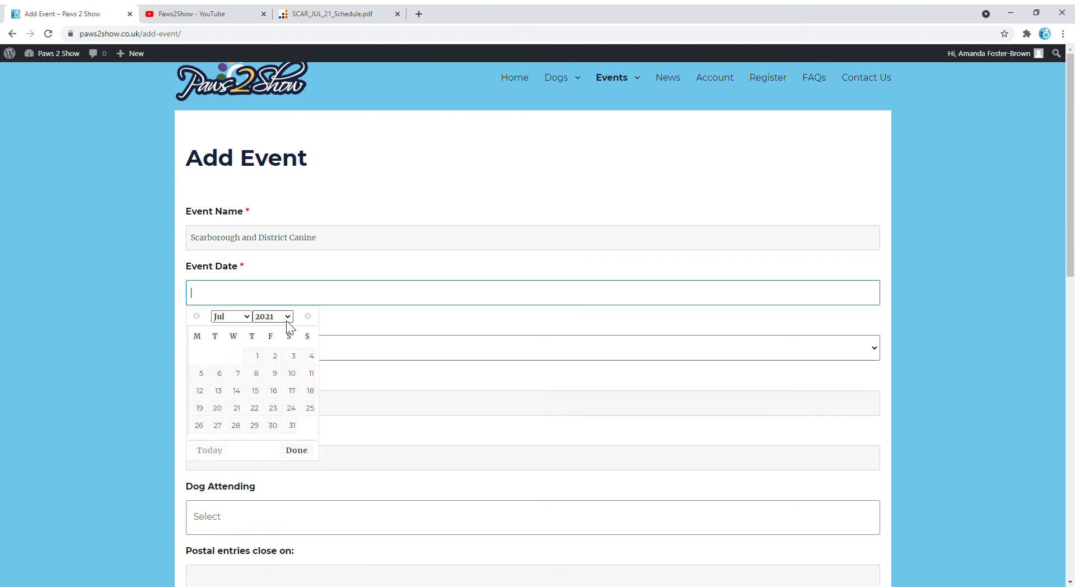
pyautogui.click(310, 390)
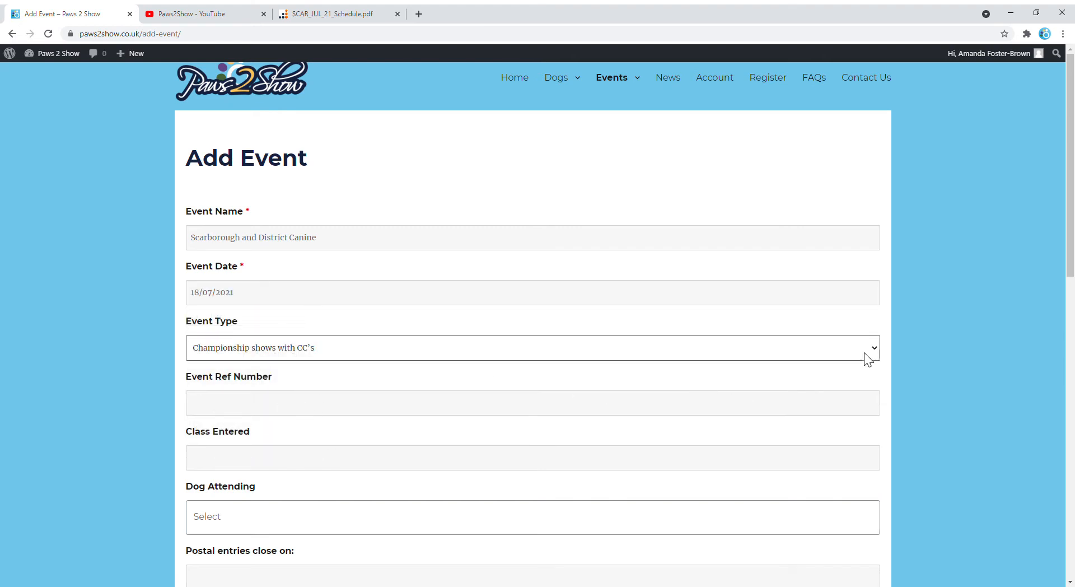
# Set event type Group open show with classes 'AVNSC Special Beginners, AV Puppy.'.
pyautogui.click(240, 419)
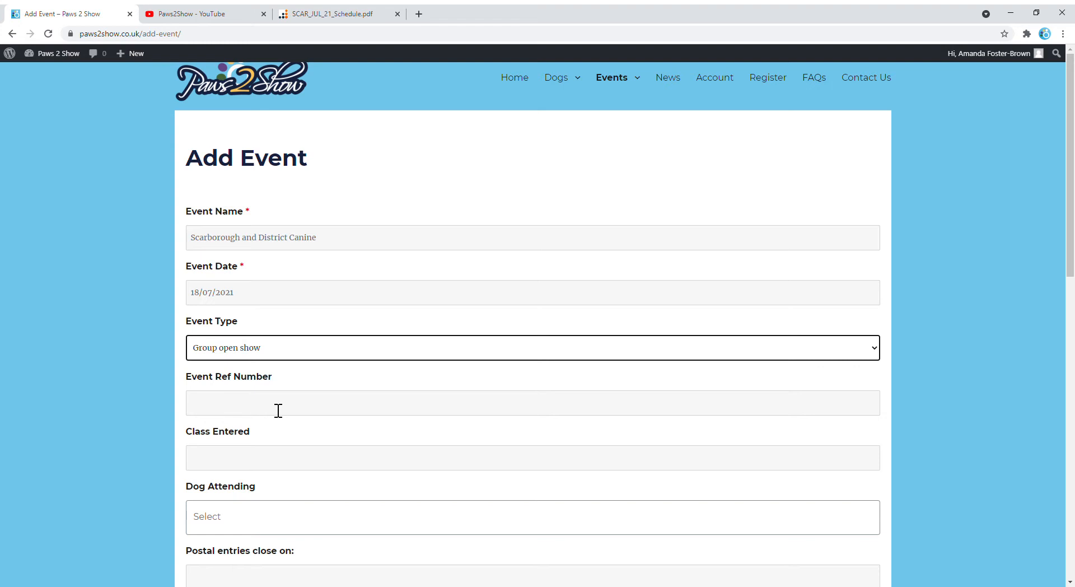
pyautogui.click(201, 465)
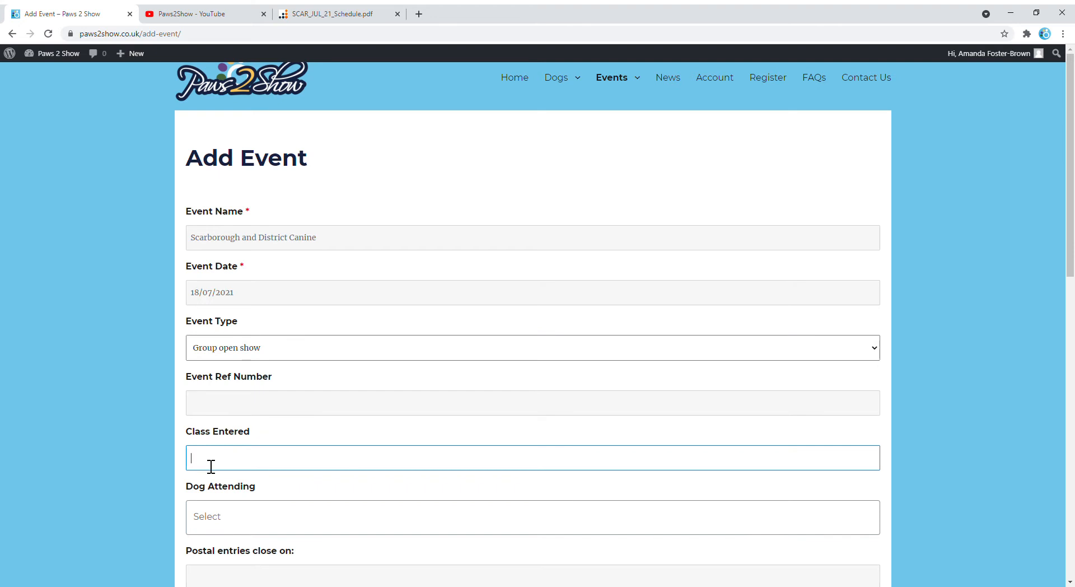
pyautogui.write('Special Bg')
pyautogui.press('BackSpace')
pyautogui.write('eginners')
pyautogui.click(198, 468)
pyautogui.write('AVNSC')
pyautogui.click(303, 467)
pyautogui.write(', AV Puppy.')
# Choose Fido as the dog attending the event.
pyautogui.scroll(-3, 235, 504)
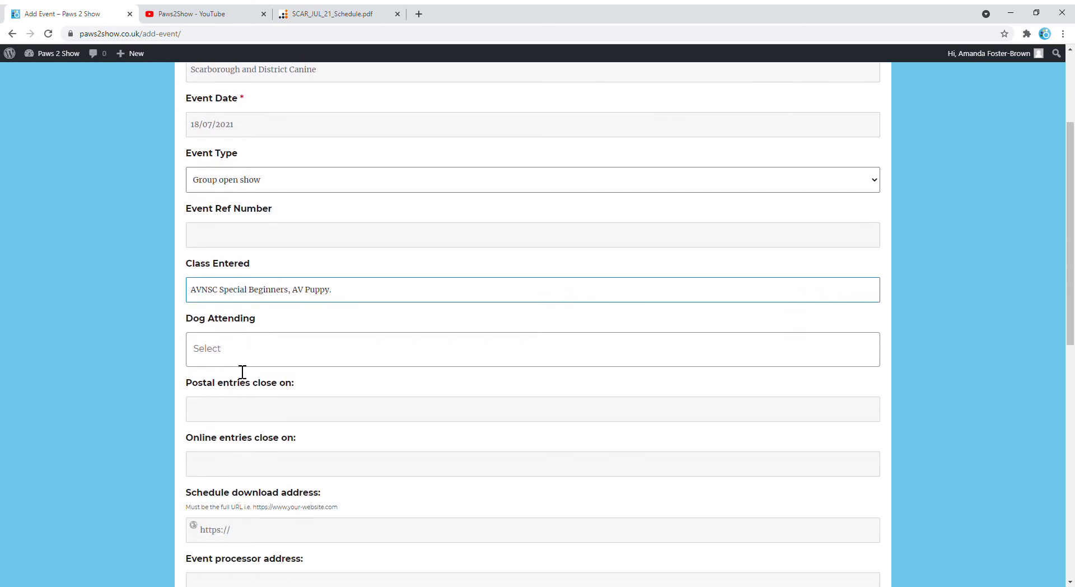
pyautogui.click(240, 362)
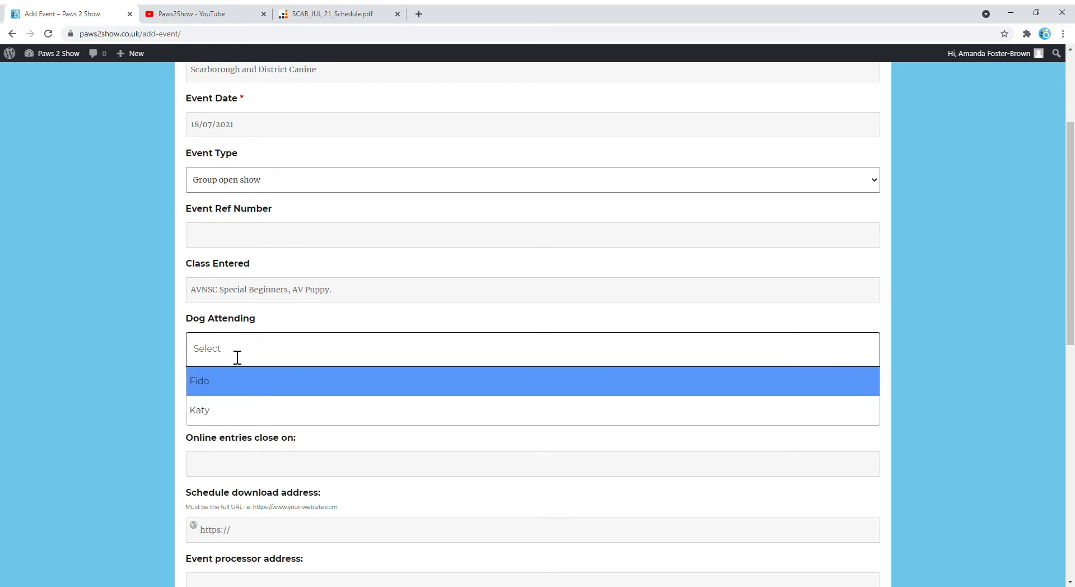
pyautogui.click(222, 386)
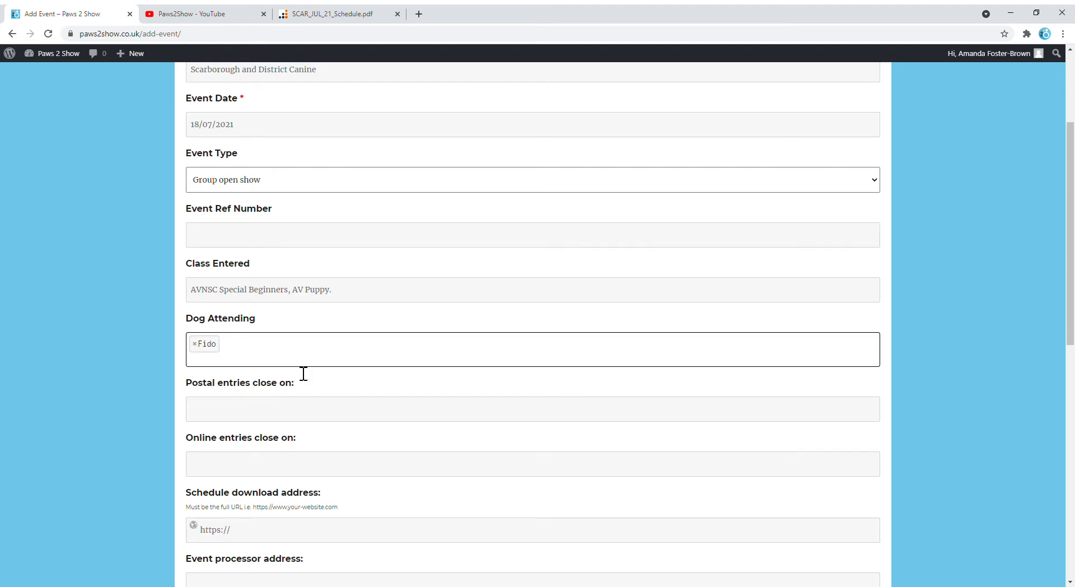
pyautogui.scroll(-2, 343, 379)
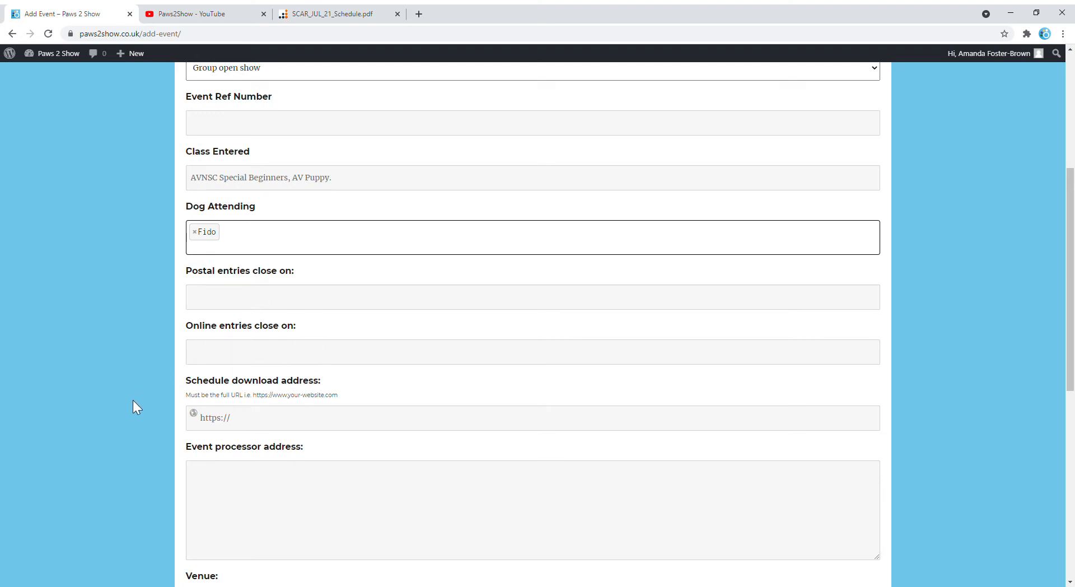
pyautogui.click(351, 15)
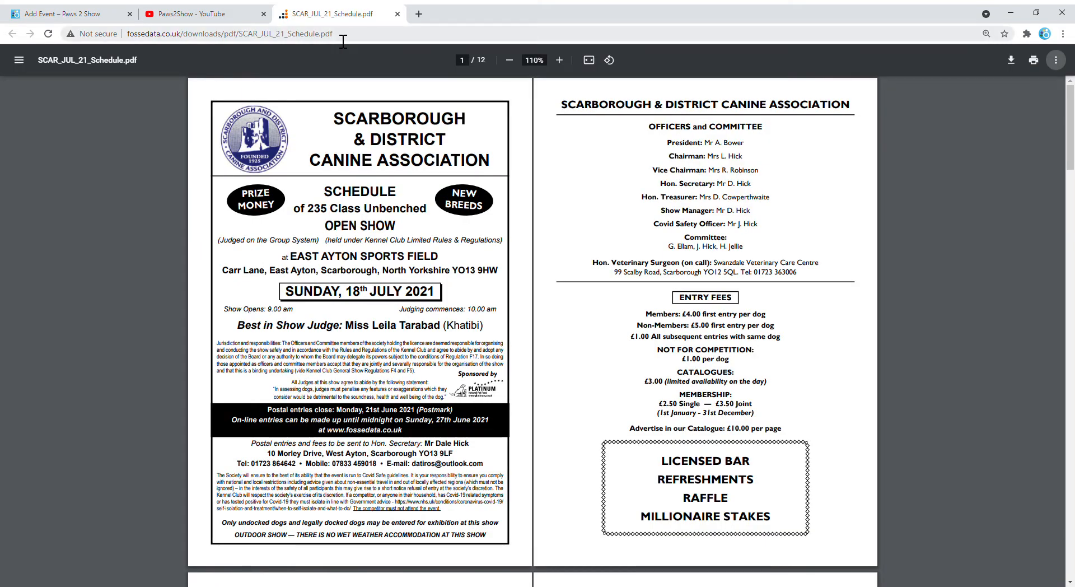
pyautogui.moveTo(343, 42); pyautogui.dragTo(132, 42)
pyautogui.hotkey('ctrl', 'c')
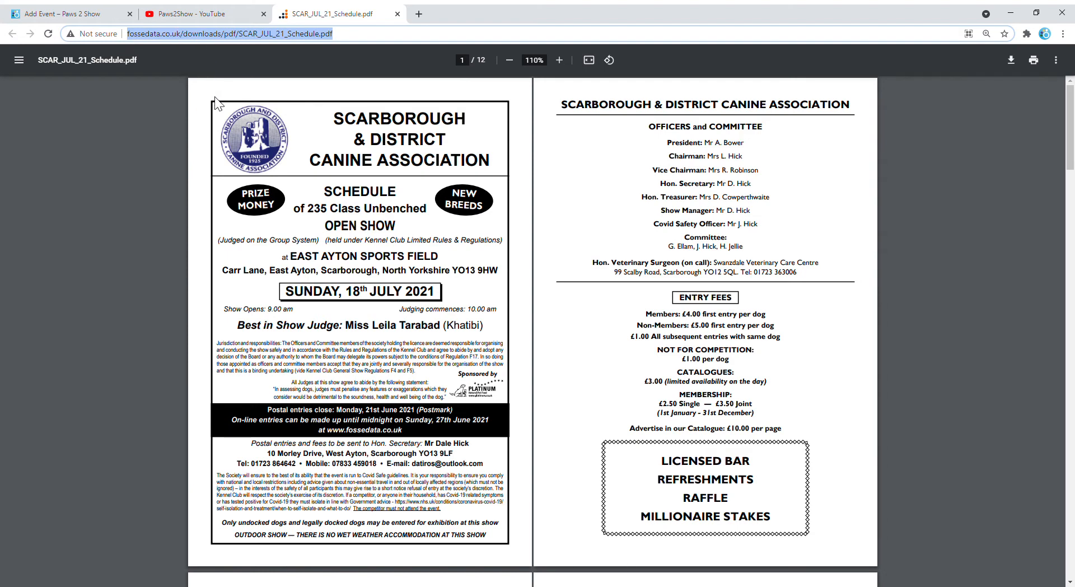
pyautogui.click(84, 14)
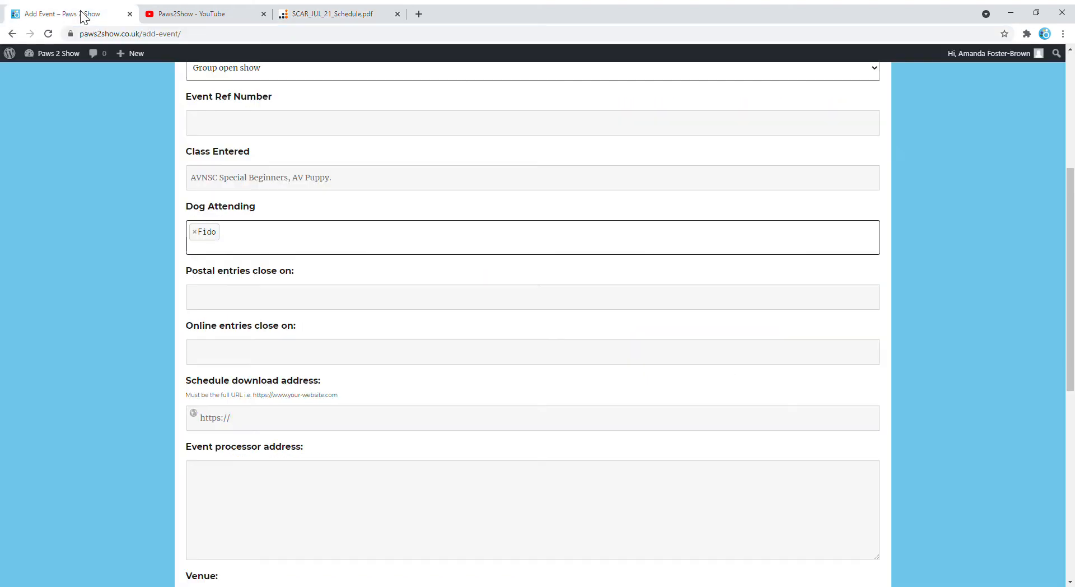
pyautogui.click(259, 424)
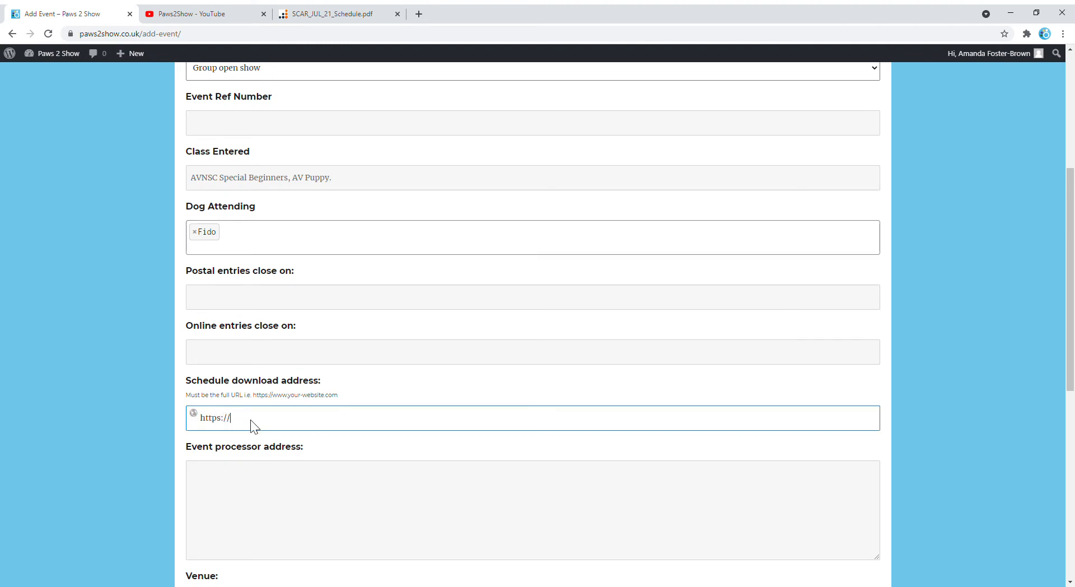
pyautogui.hotkey('ctrl', 'v')
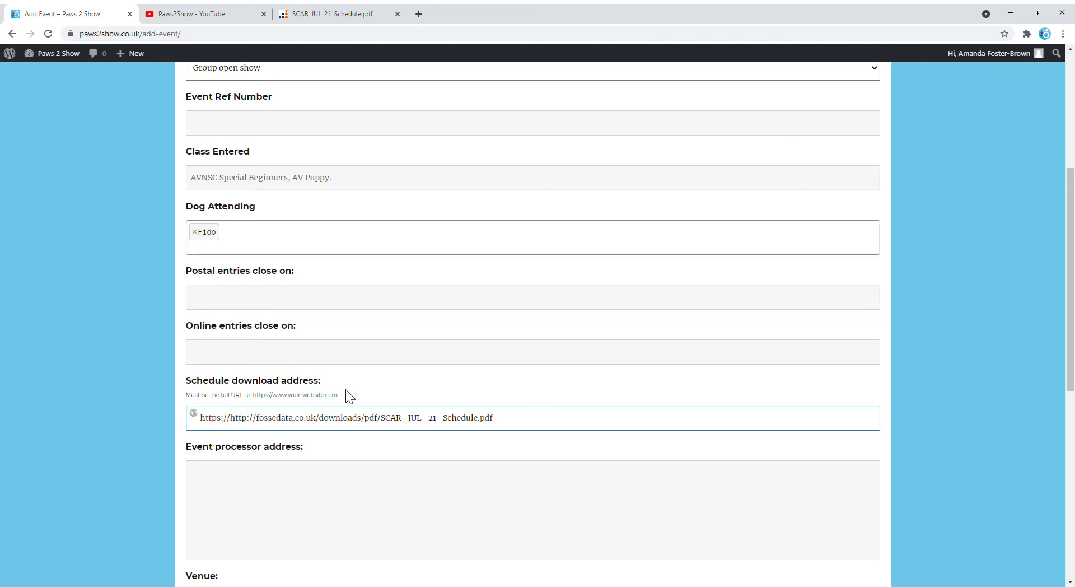
pyautogui.click(237, 426)
pyautogui.press('BackSpace')
pyautogui.press('BackSpace')
pyautogui.press('BackSpace')
pyautogui.press('BackSpace')
pyautogui.press('BackSpace')
pyautogui.press('BackSpace')
pyautogui.press('BackSpace')
pyautogui.press('BackSpace')
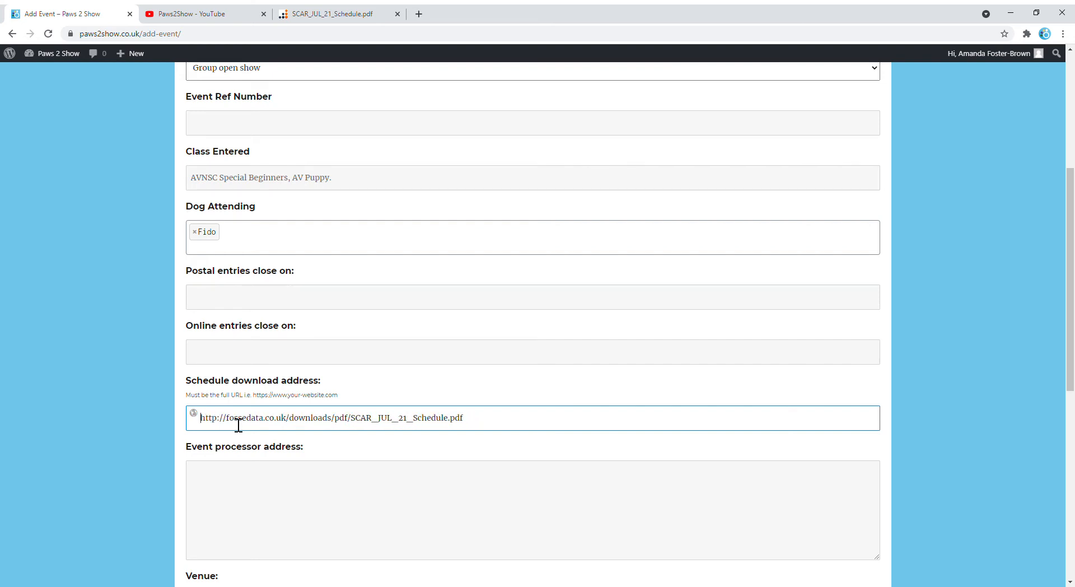
pyautogui.click(259, 495)
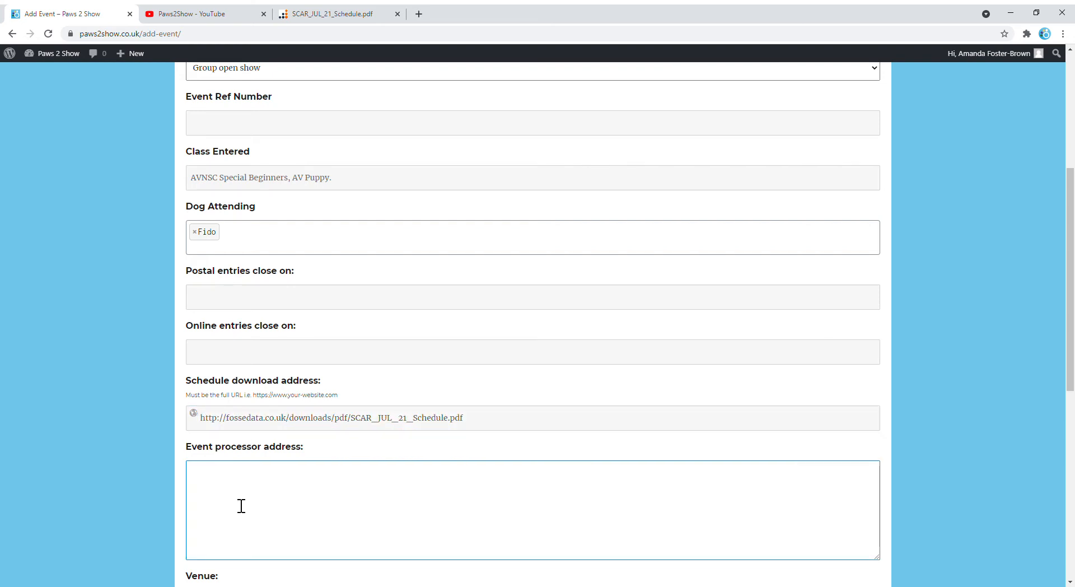
pyautogui.click(78, 467)
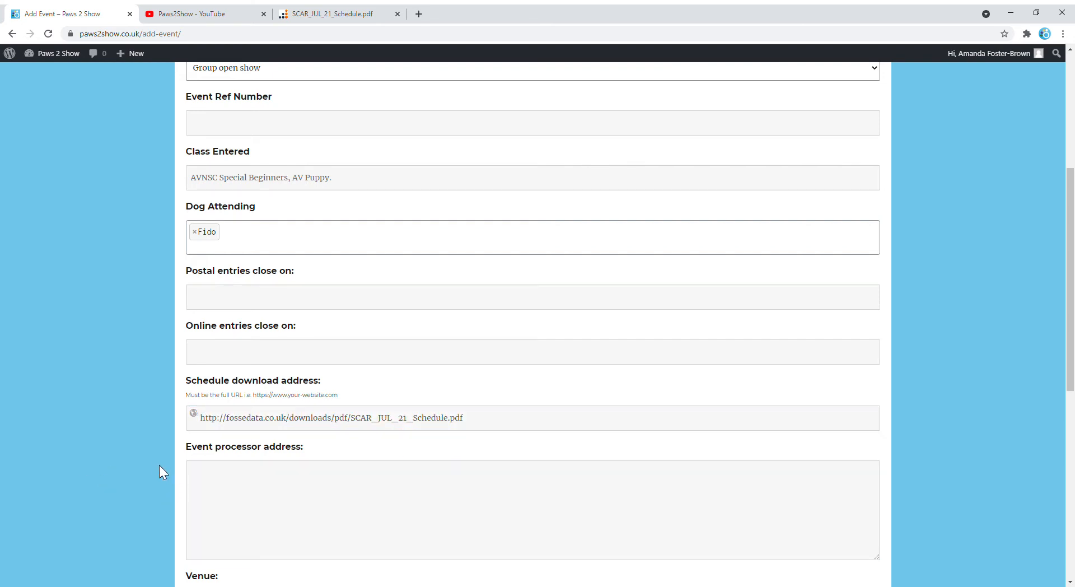
pyautogui.scroll(-3, 150, 463)
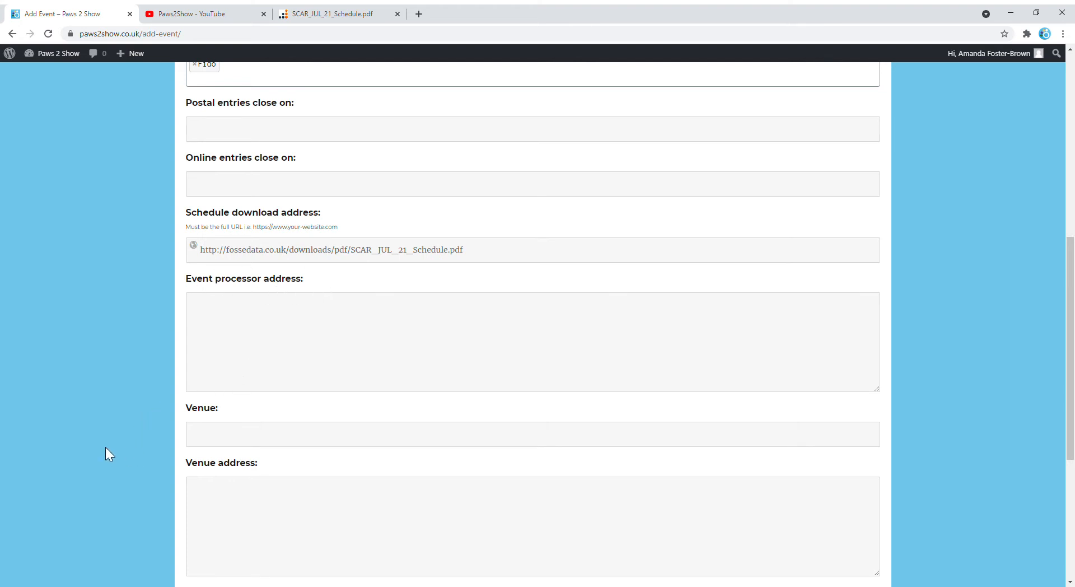
# Check the schedule PDF and enter the venue as 'East Ayton Sports field'.
pyautogui.scroll(-2, 104, 440)
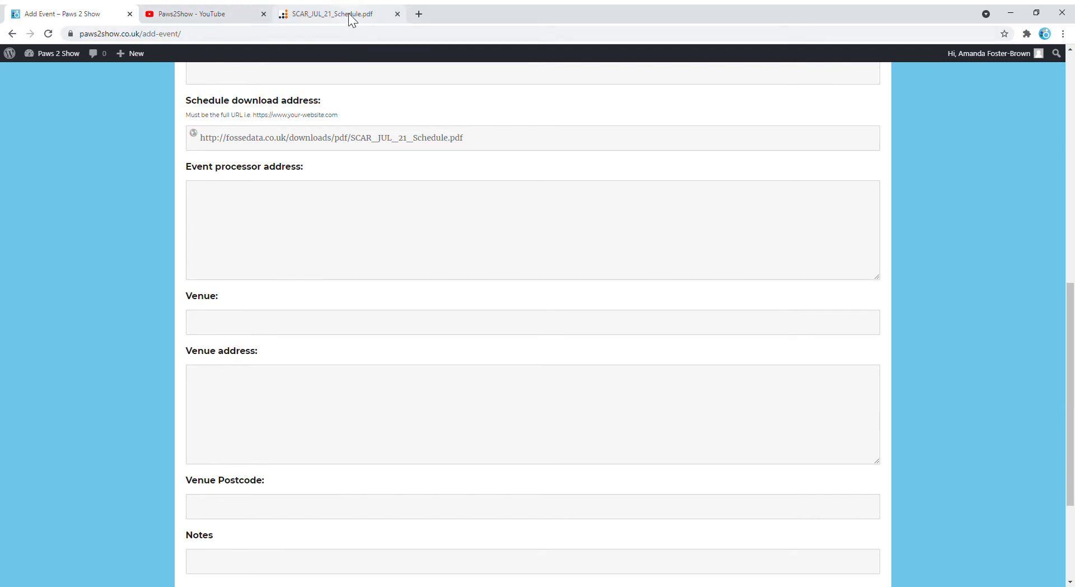
pyautogui.click(349, 13)
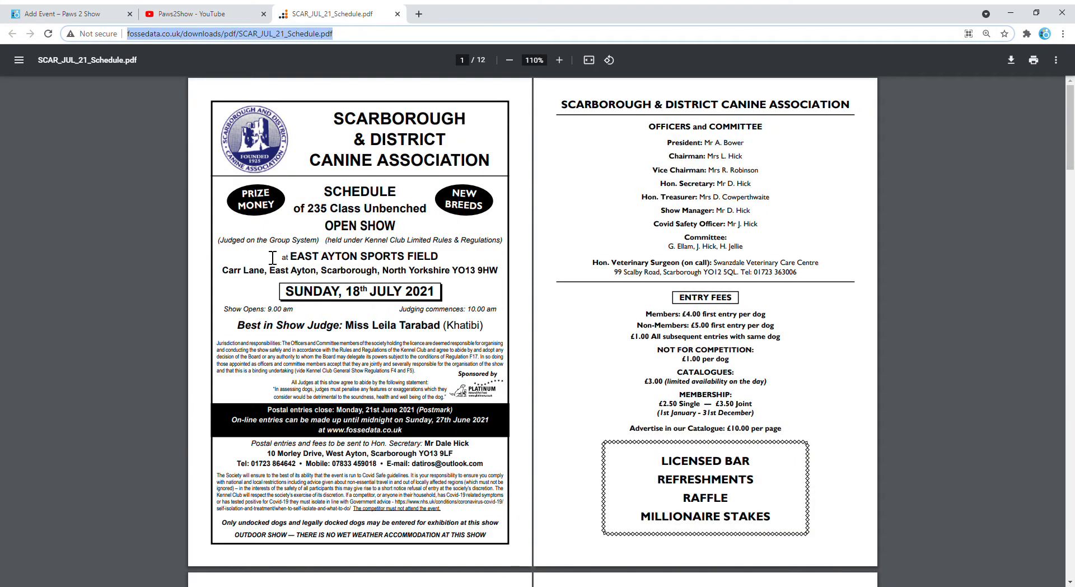
pyautogui.click(45, 14)
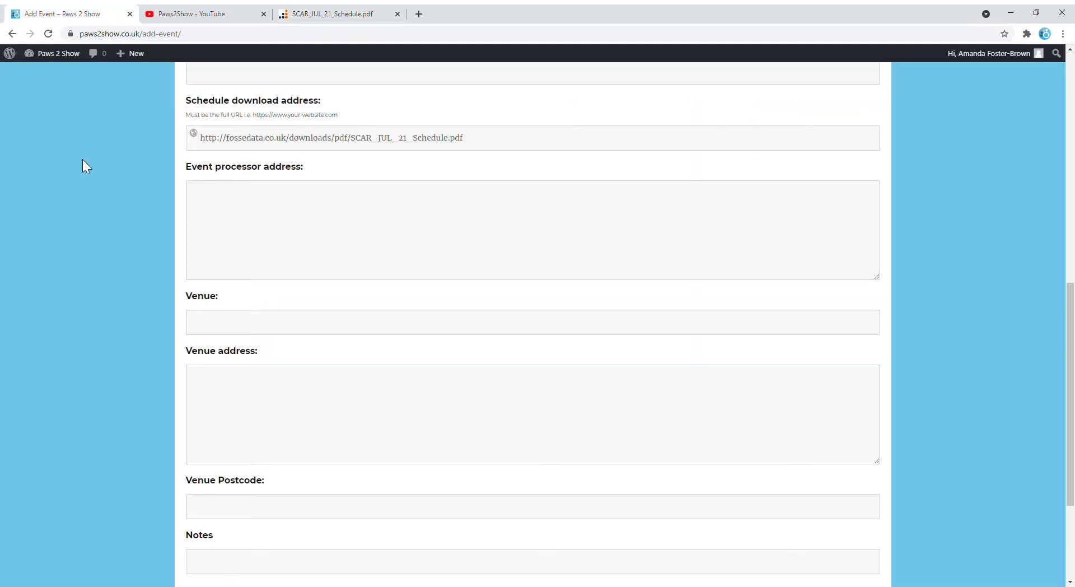
pyautogui.click(212, 326)
pyautogui.write('East Ayton')
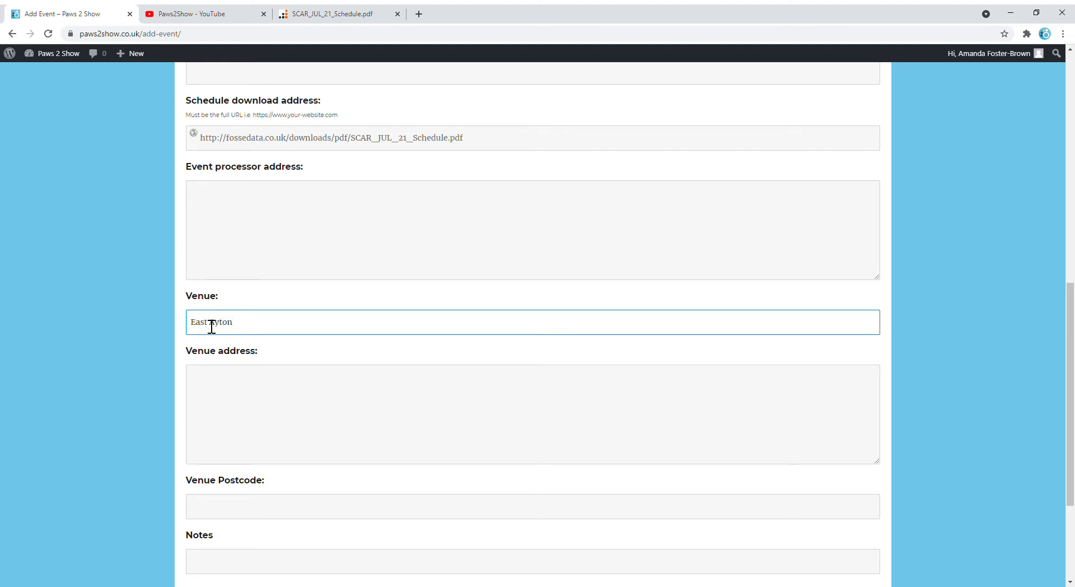
pyautogui.write(' Sports field')
pyautogui.click(230, 399)
pyautogui.click(102, 446)
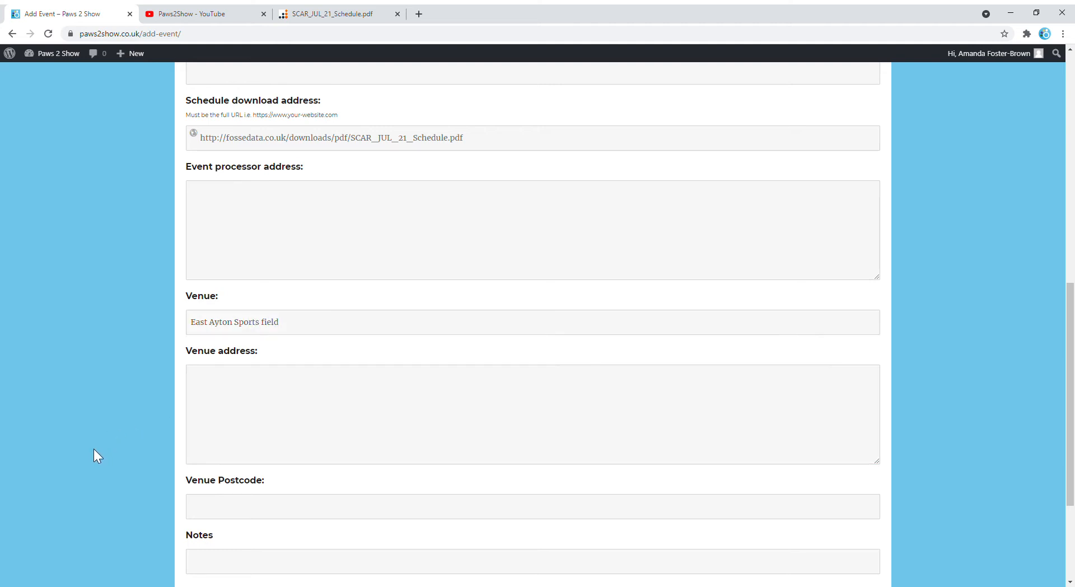
# Set venue postcode YO13 9HW and the note 'Catalogue ordered'.
pyautogui.click(333, 15)
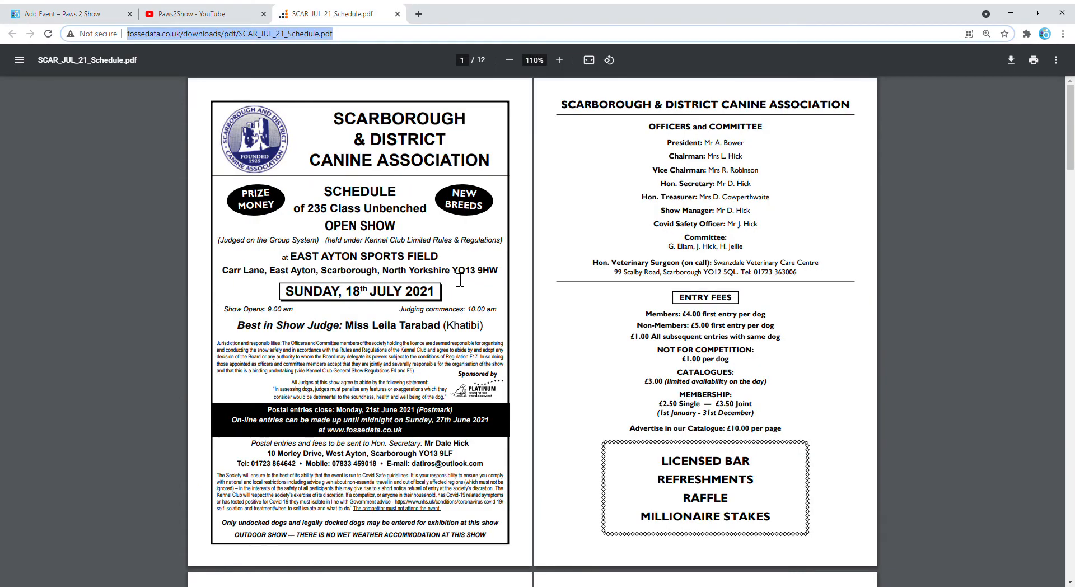
pyautogui.click(58, 16)
pyautogui.click(231, 507)
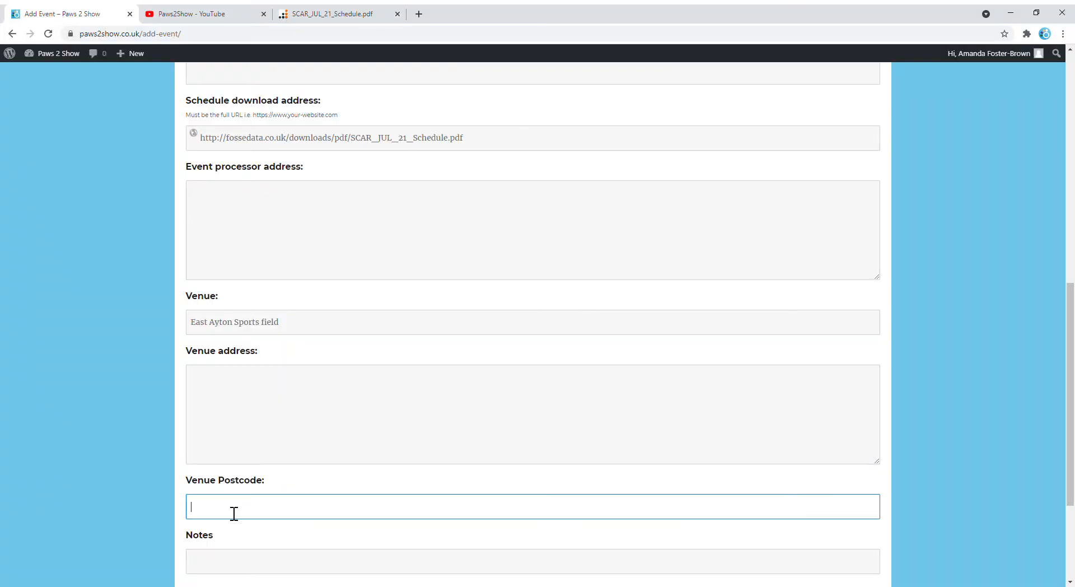
pyautogui.write('YO13 9HW')
pyautogui.scroll(-2, 78, 412)
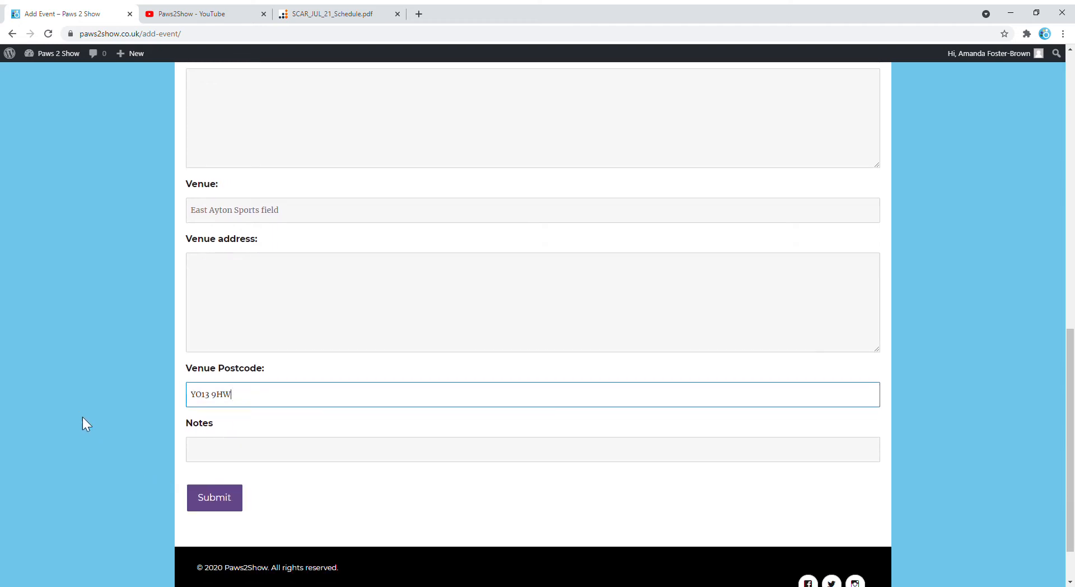
pyautogui.click(205, 457)
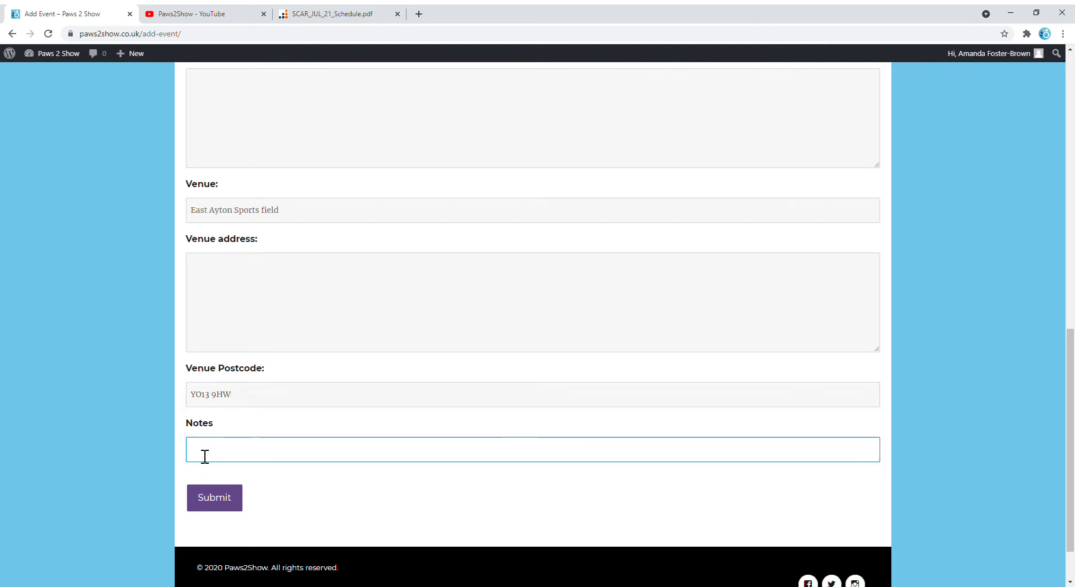
pyautogui.write('Catalogue ordered')
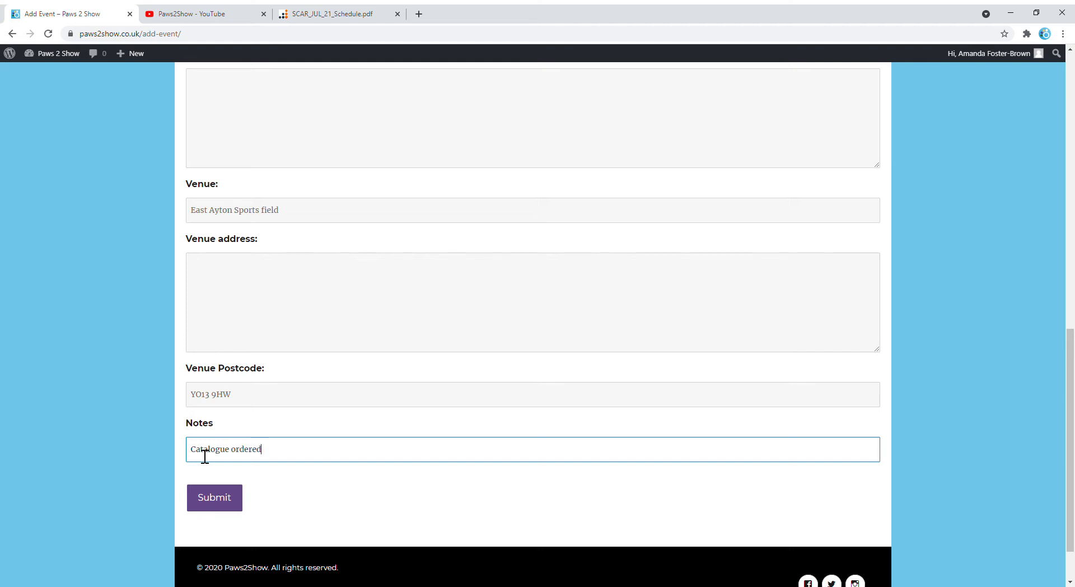
# Submit the new event and go to the My Events list.
pyautogui.click(218, 505)
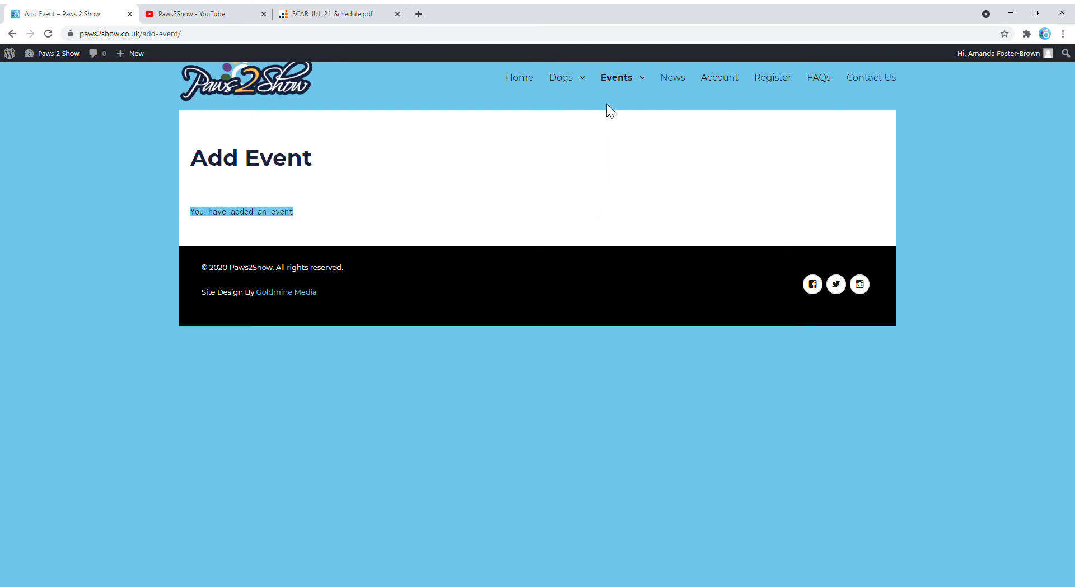
pyautogui.moveTo(623, 88)
pyautogui.click(587, 103)
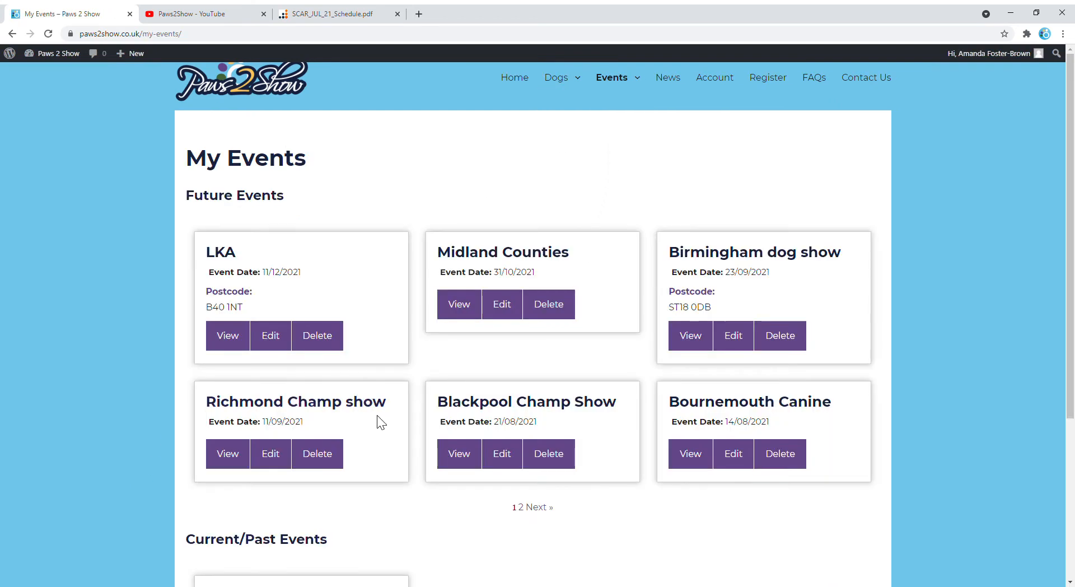
# Go to page 2 of My Events and edit the Scarborough and District Canine event.
pyautogui.click(538, 508)
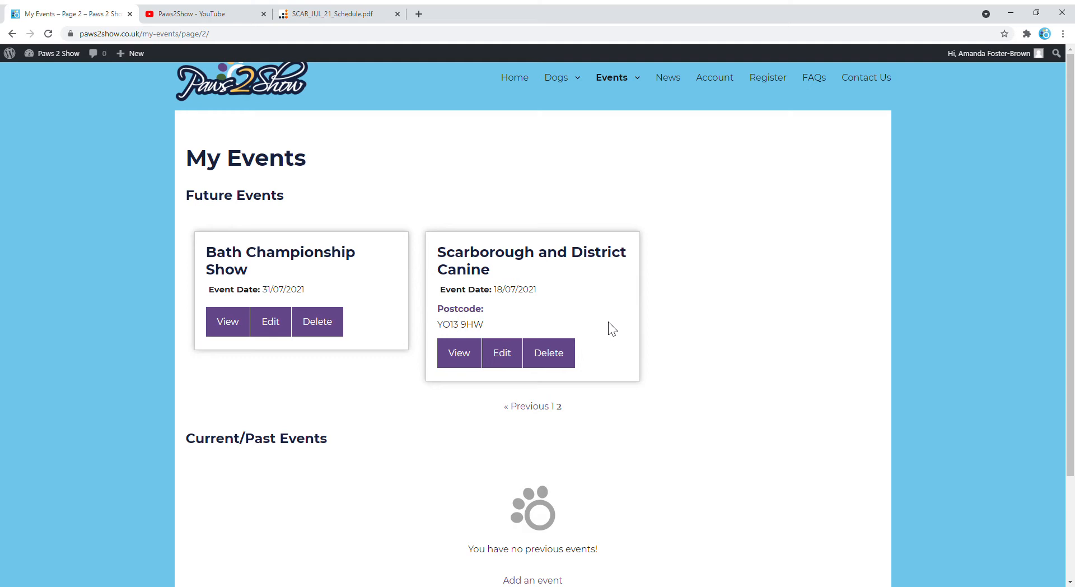
pyautogui.click(512, 361)
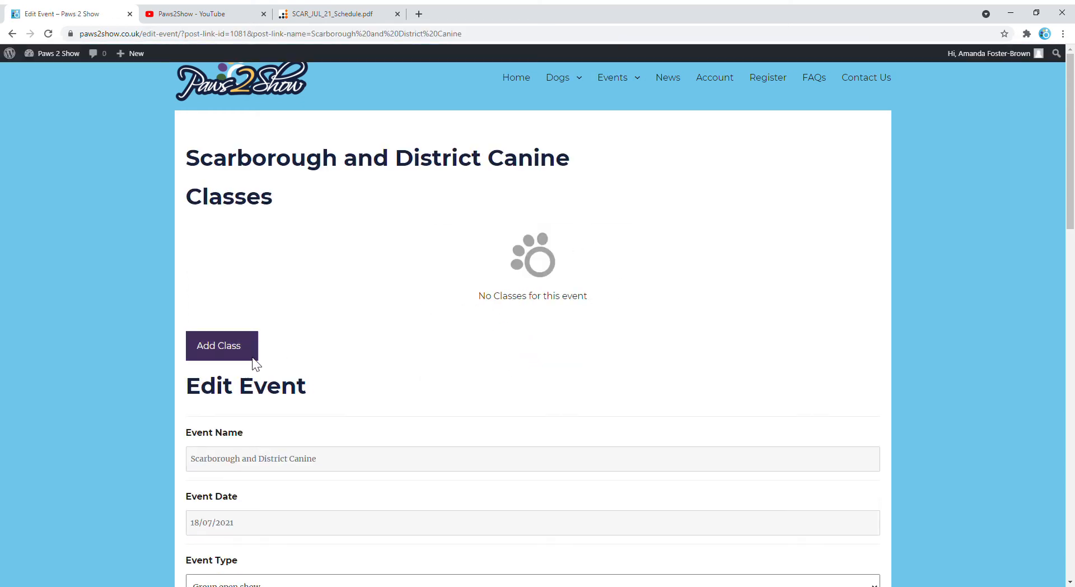
# Add class '166 AVNSC Special beginners' to Scarborough and District Canine with Fido as the dog.
pyautogui.click(235, 353)
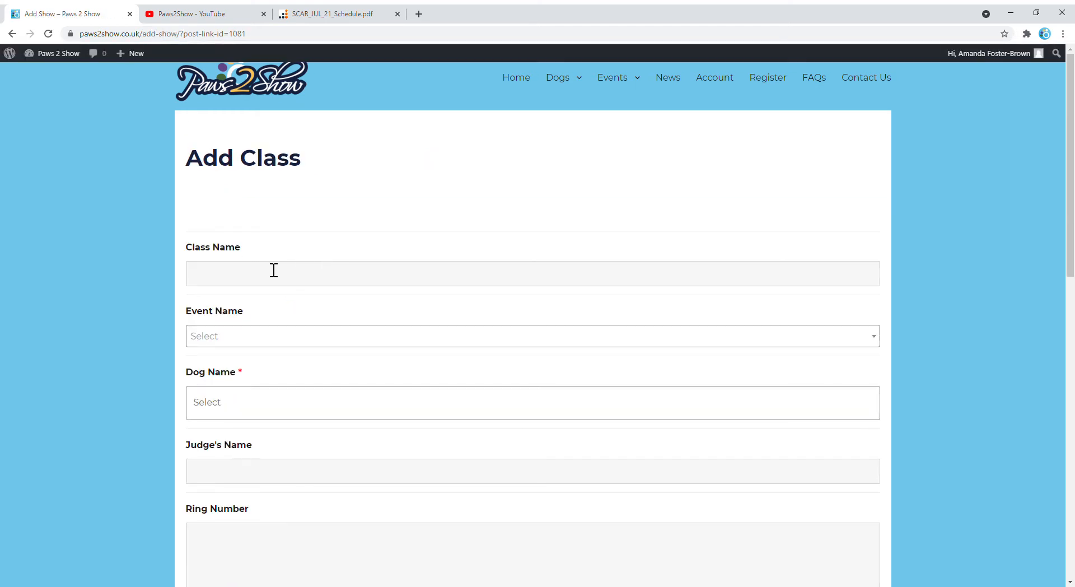
pyautogui.click(209, 280)
pyautogui.write('166')
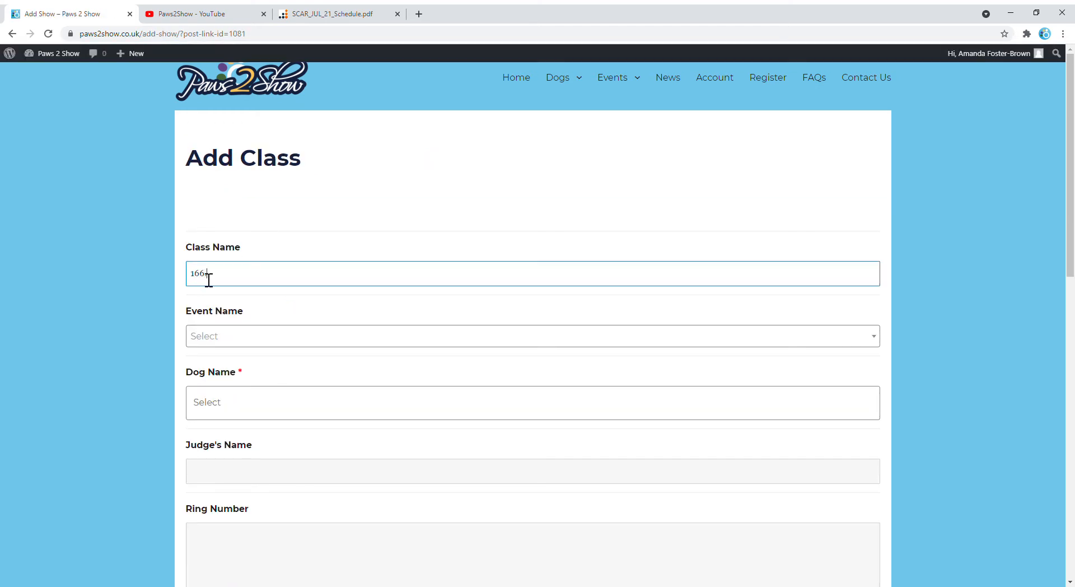
pyautogui.write(' AVNSC Special beginners')
pyautogui.click(207, 337)
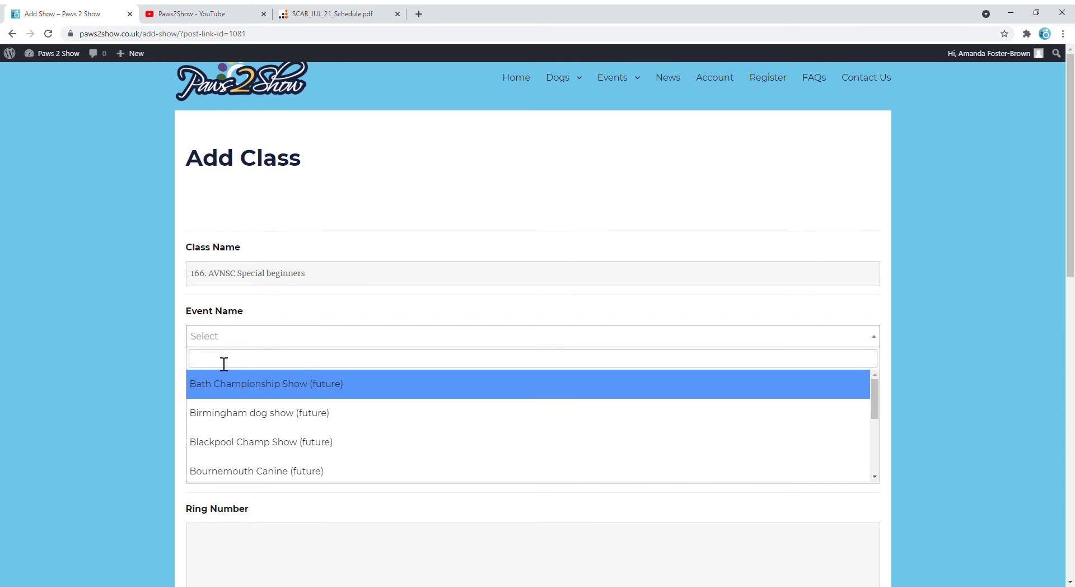
pyautogui.scroll(-5, 217, 414)
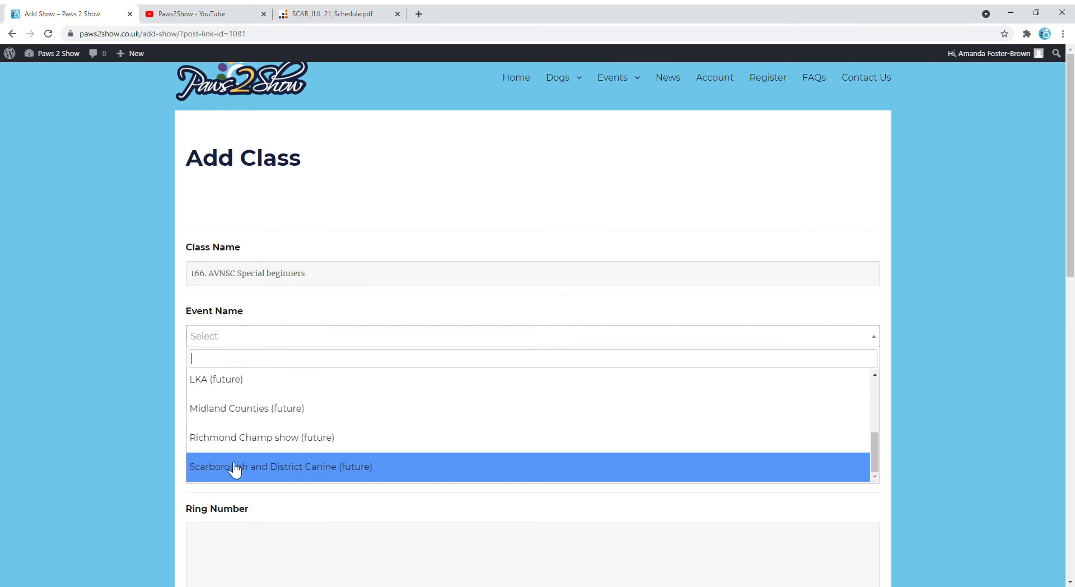
pyautogui.click(235, 468)
pyautogui.click(205, 419)
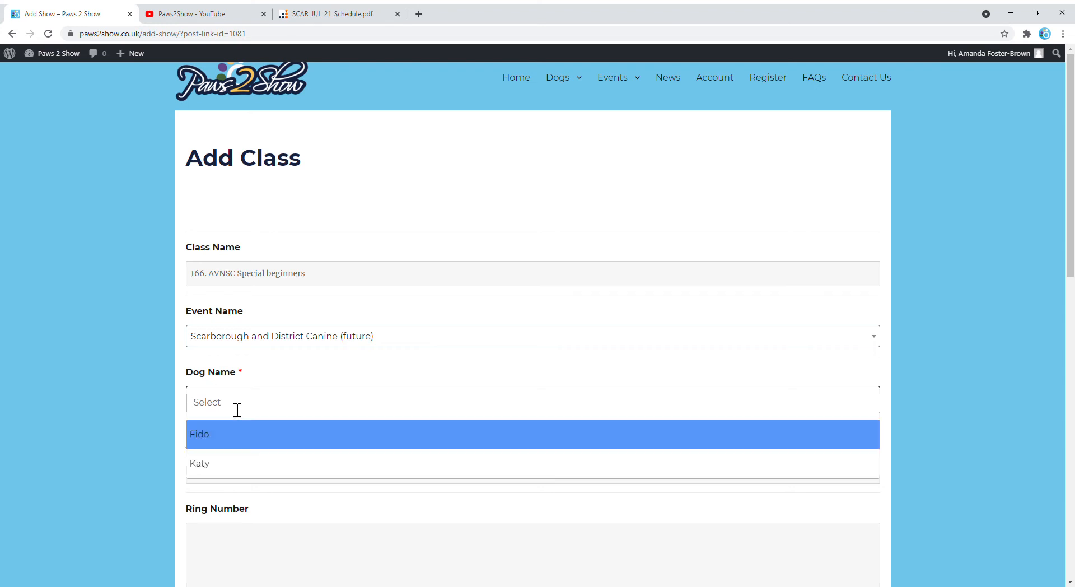
pyautogui.click(212, 442)
pyautogui.scroll(-3, 122, 406)
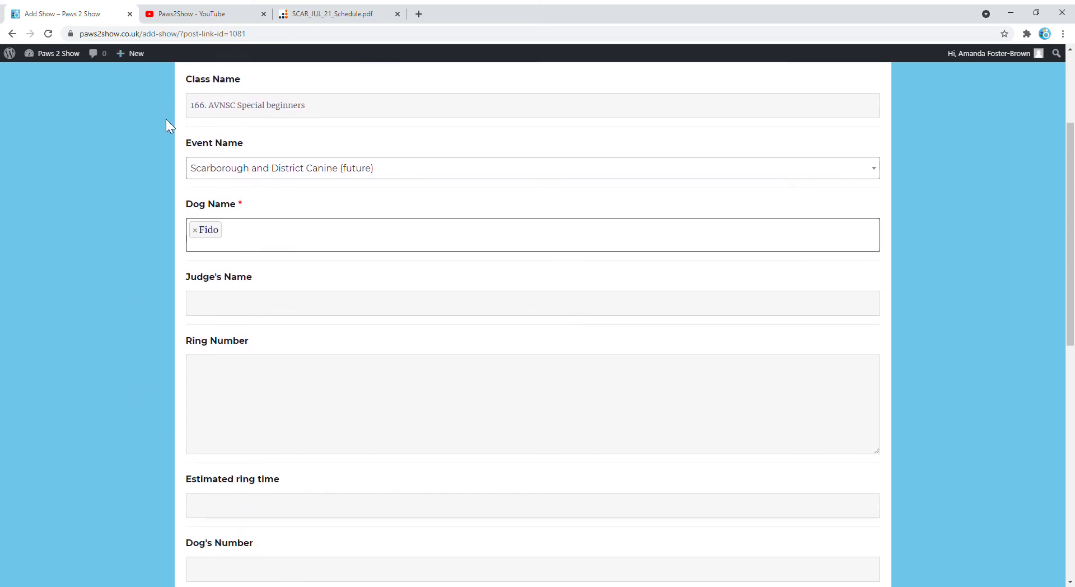
pyautogui.click(208, 315)
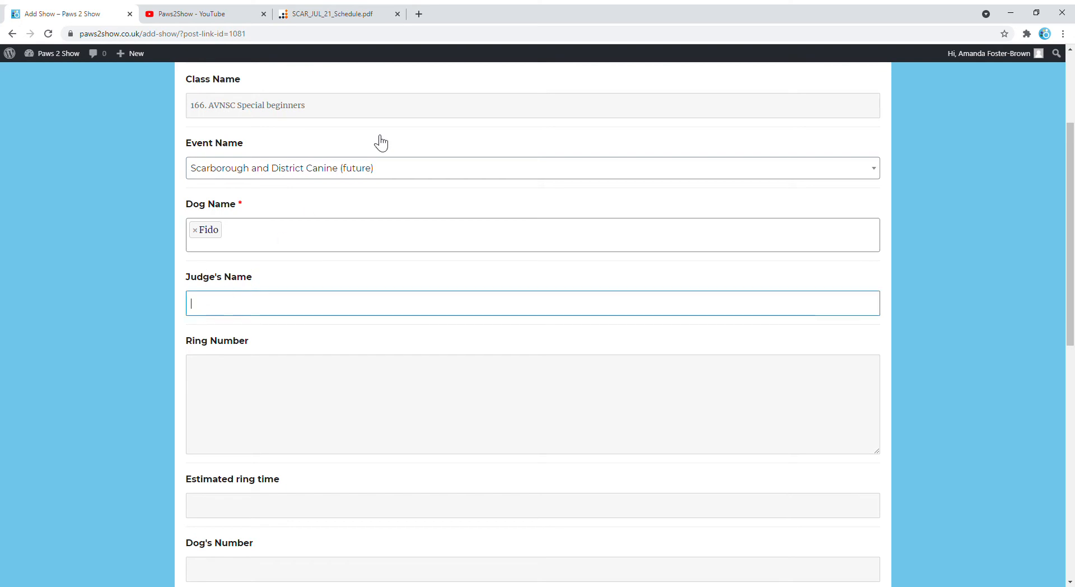
# Look up the class judge in the schedule PDF and enter the judge's name.
pyautogui.click(348, 17)
pyautogui.scroll(-15, 409, 312)
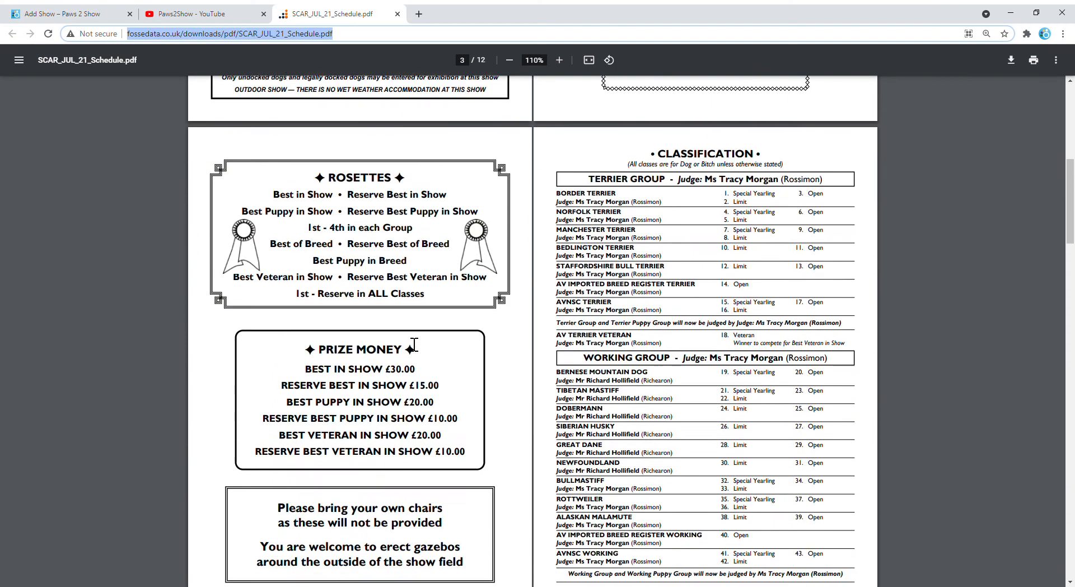
pyautogui.scroll(-6, 417, 350)
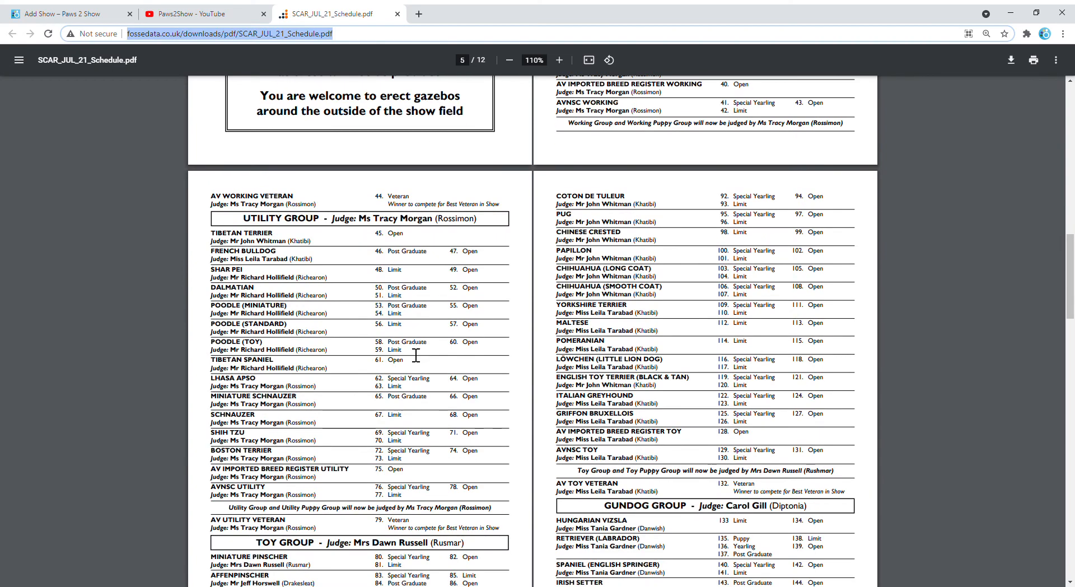
pyautogui.scroll(-4, 427, 364)
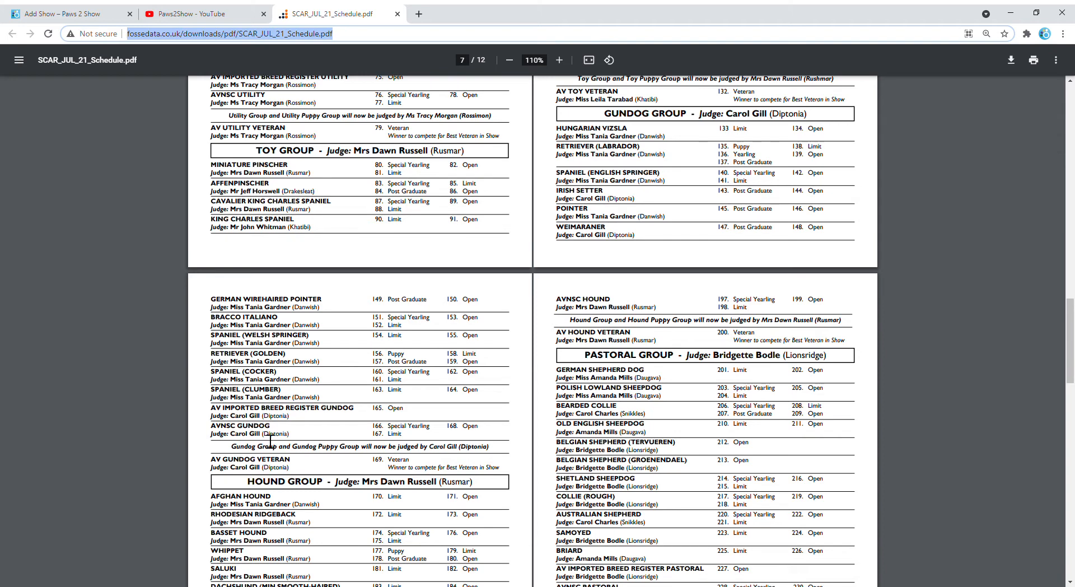
pyautogui.click(80, 19)
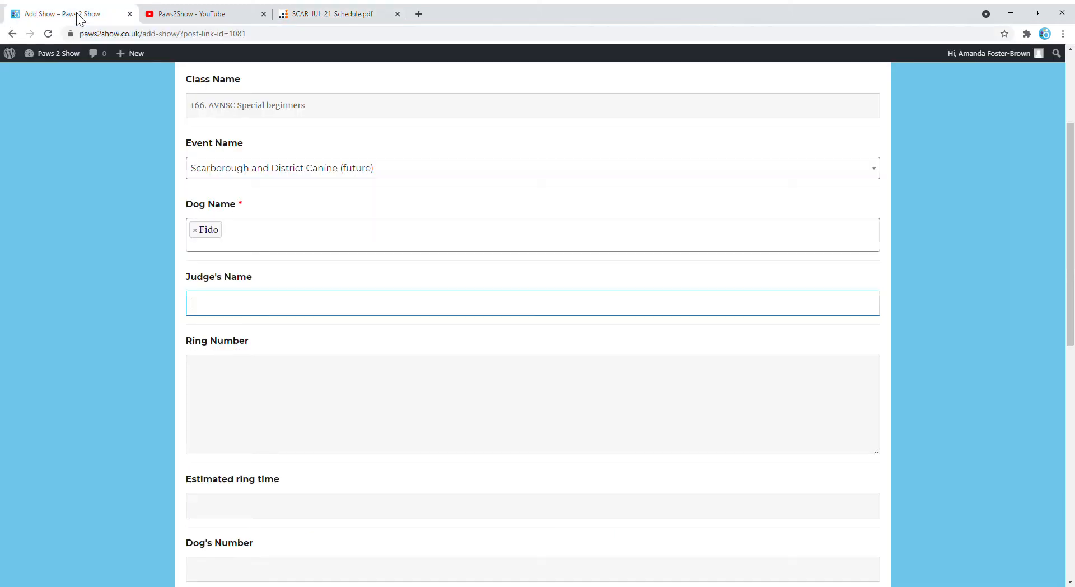
pyautogui.click(215, 385)
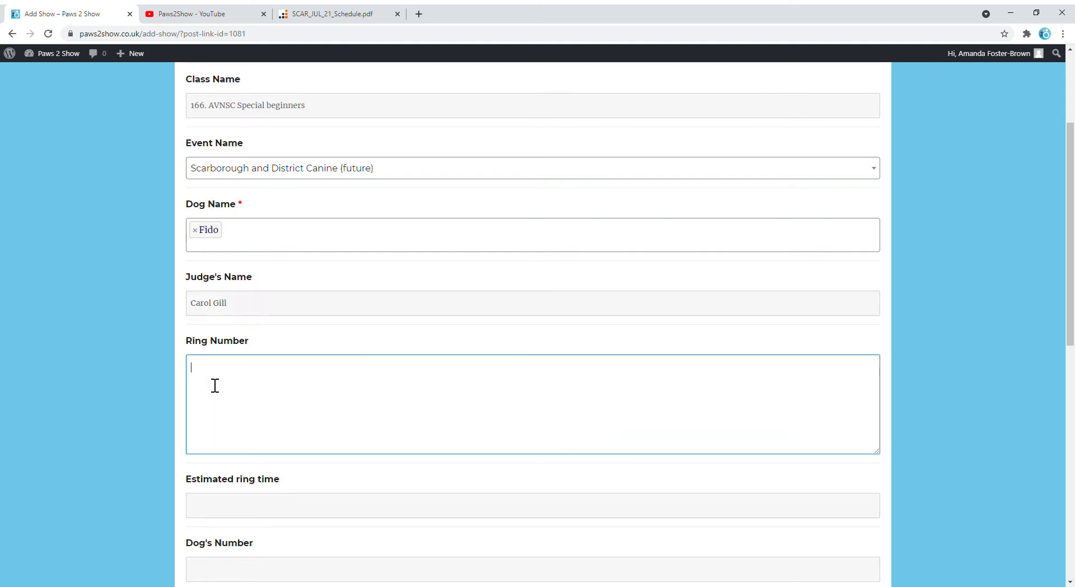
# Check the schedule PDF for the ring number and return to the class form.
pyautogui.click(347, 13)
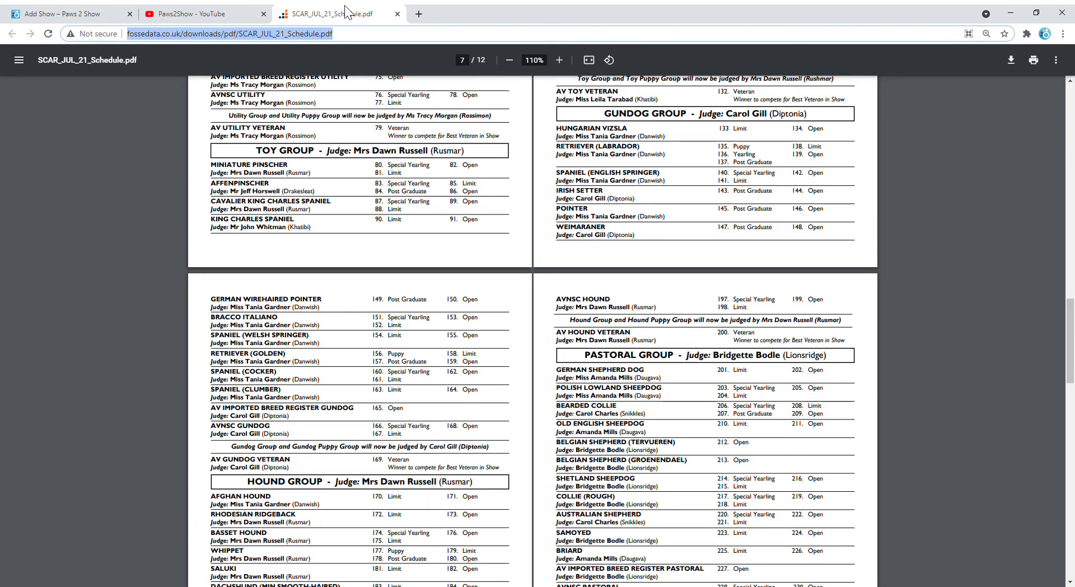
pyautogui.scroll(-2, 396, 323)
pyautogui.scroll(-20, 396, 323)
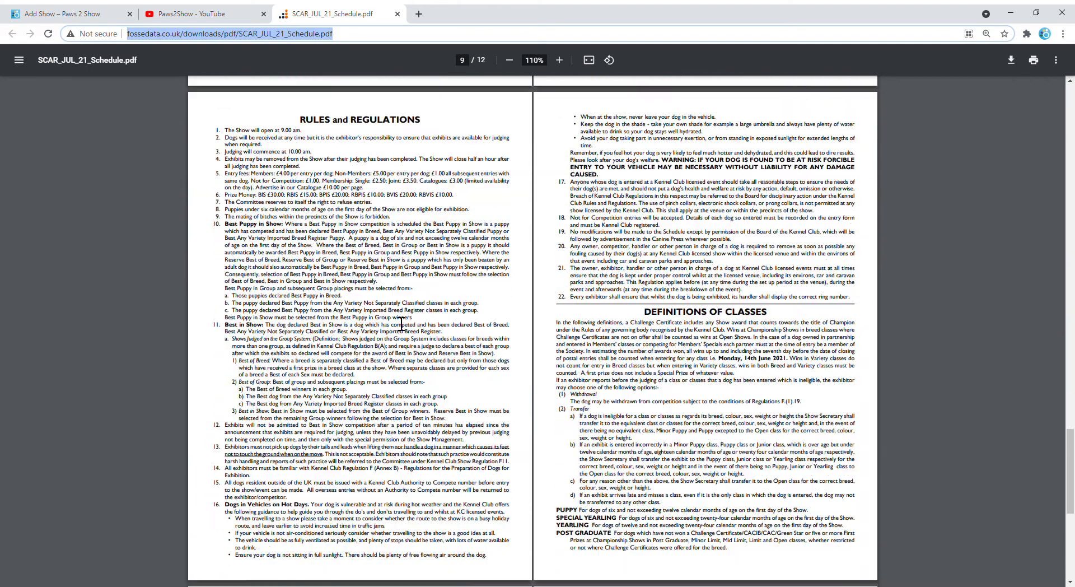
pyautogui.scroll(-1, 400, 324)
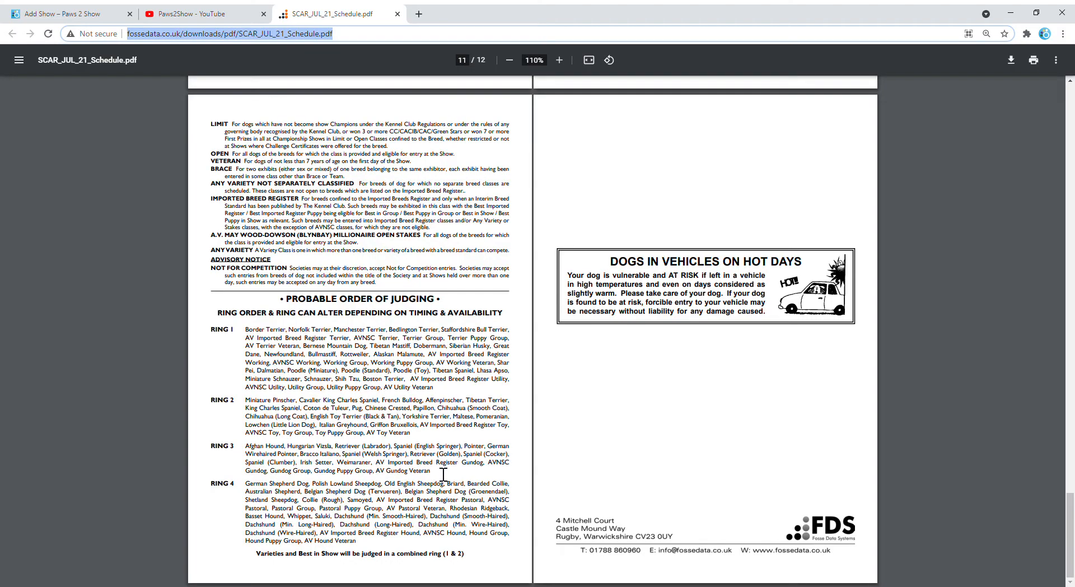
pyautogui.scroll(5, 305, 421)
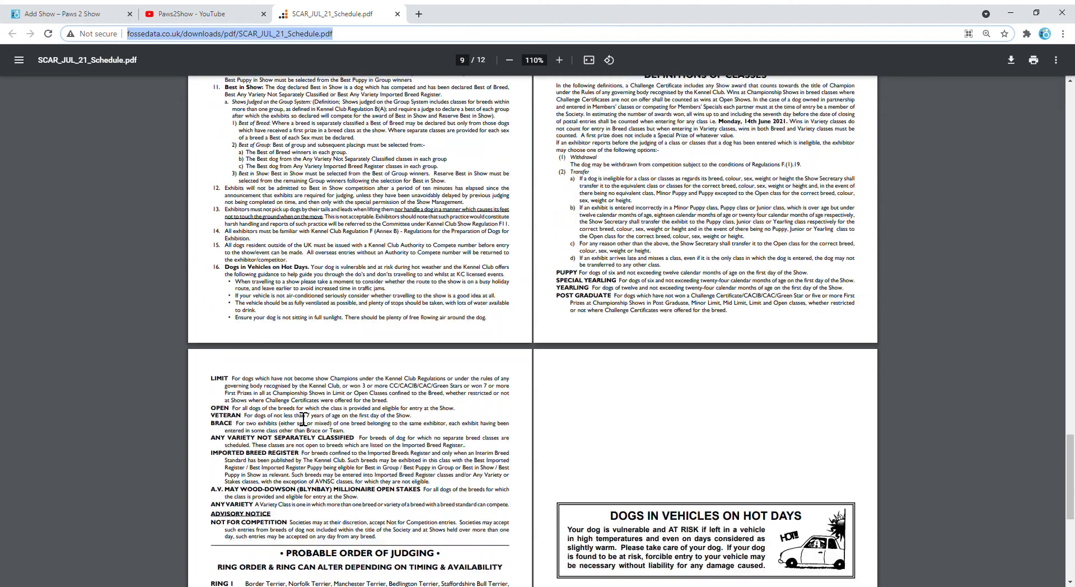
pyautogui.scroll(20, 303, 419)
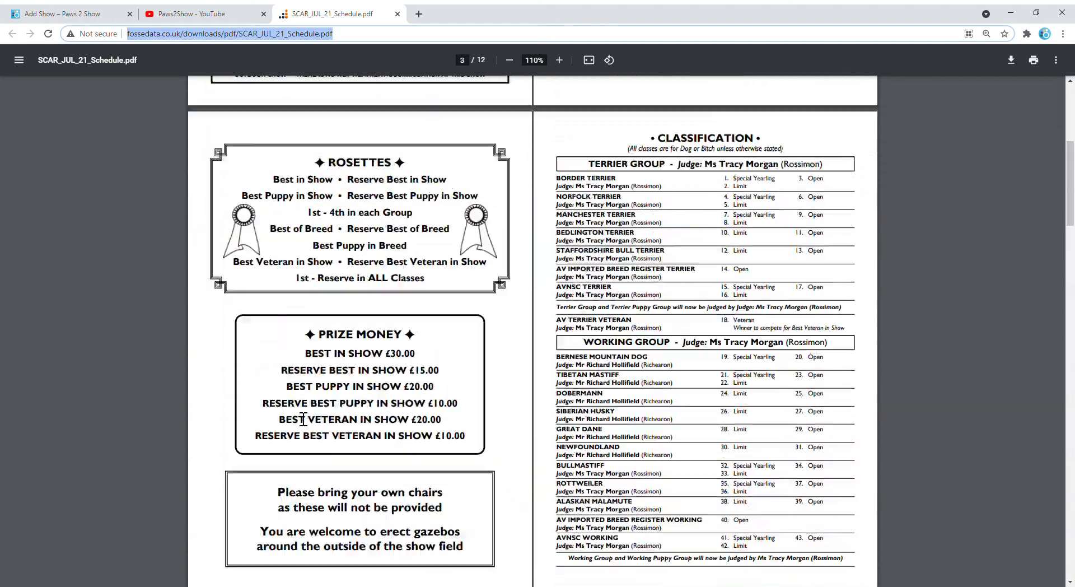
pyautogui.scroll(10, 303, 419)
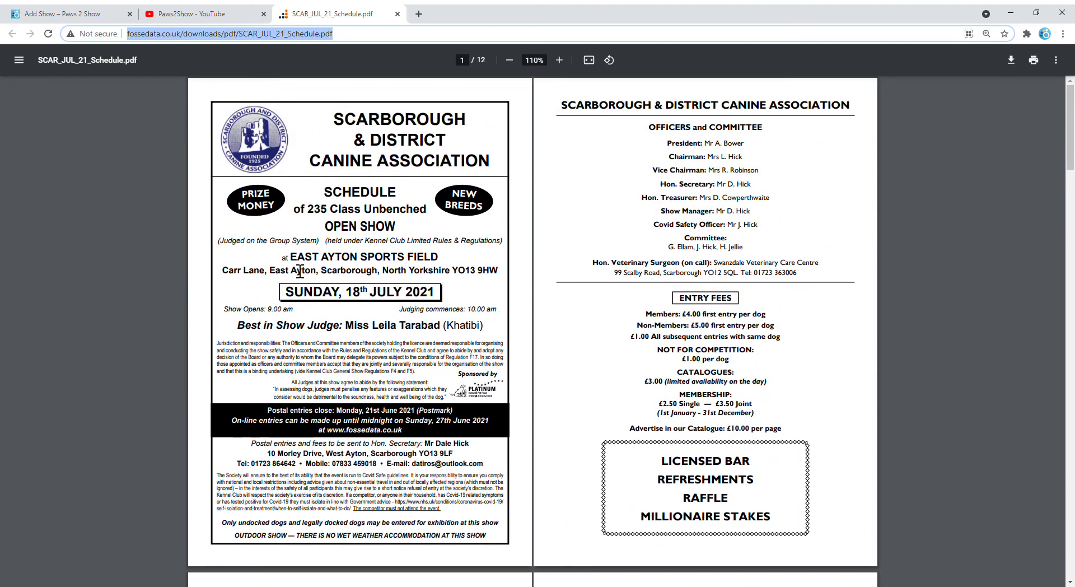
pyautogui.click(62, 15)
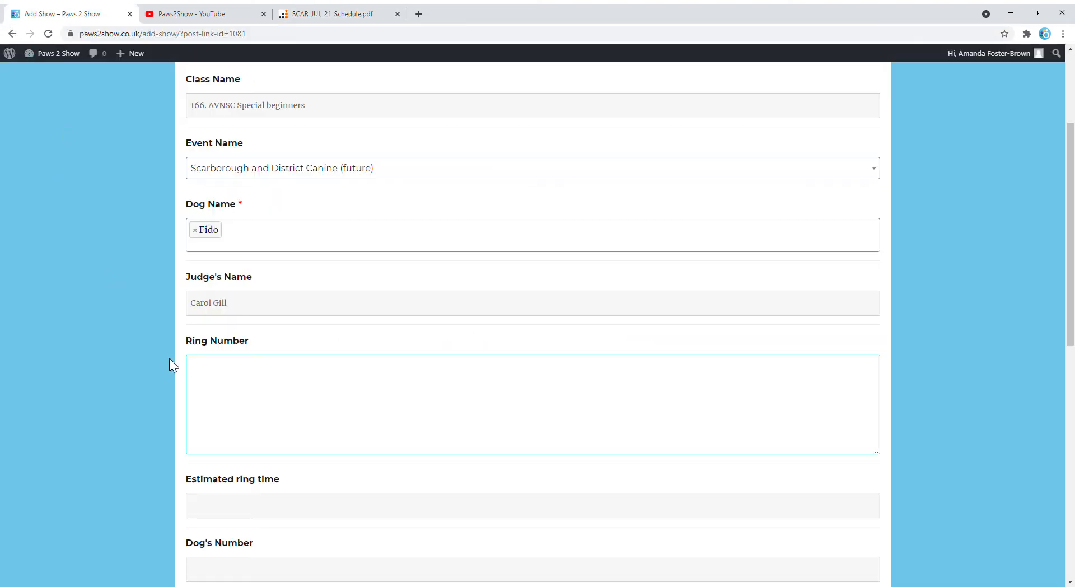
# Set ring number 3 and estimated ring time 18/07/2021 12:00 pm.
pyautogui.write('3')
pyautogui.scroll(-2, 167, 475)
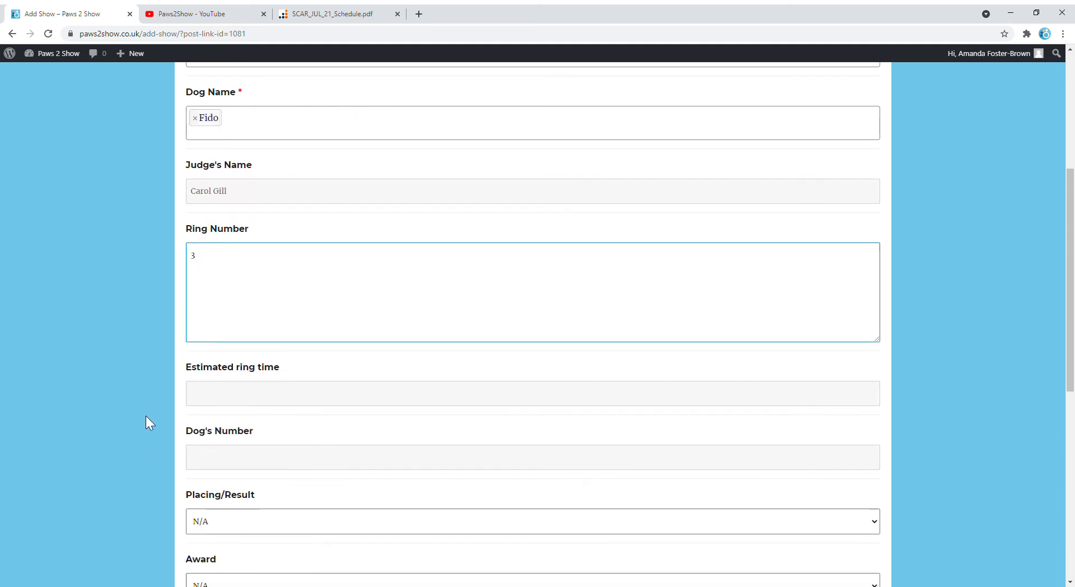
pyautogui.click(218, 398)
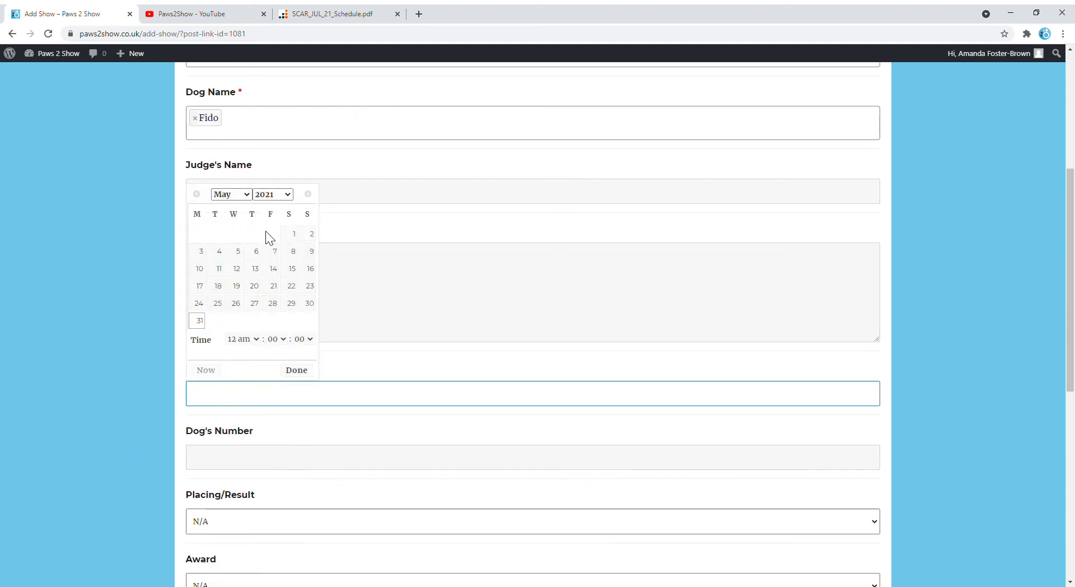
pyautogui.click(246, 195)
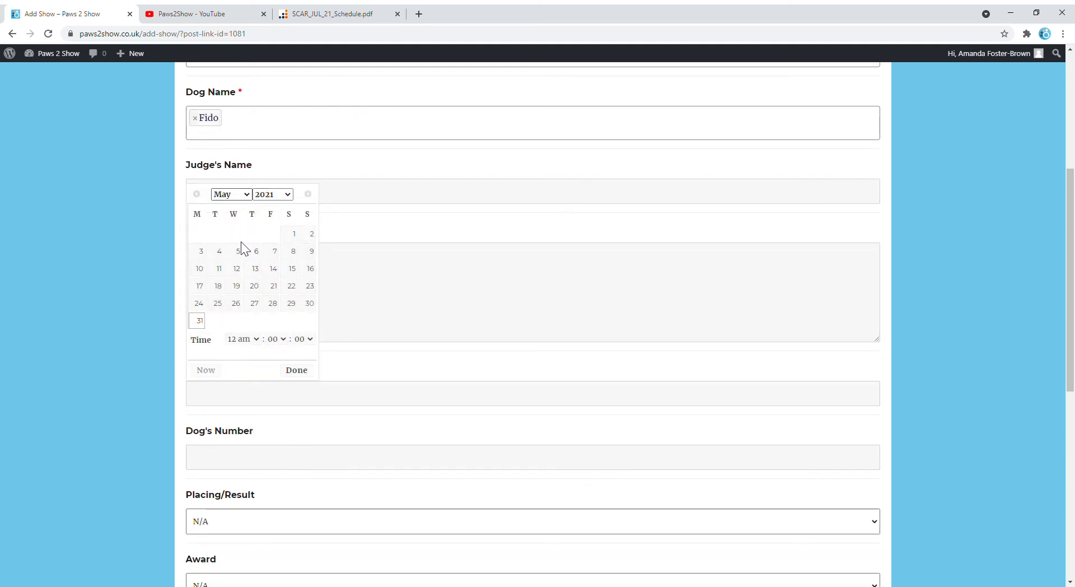
pyautogui.click(222, 275)
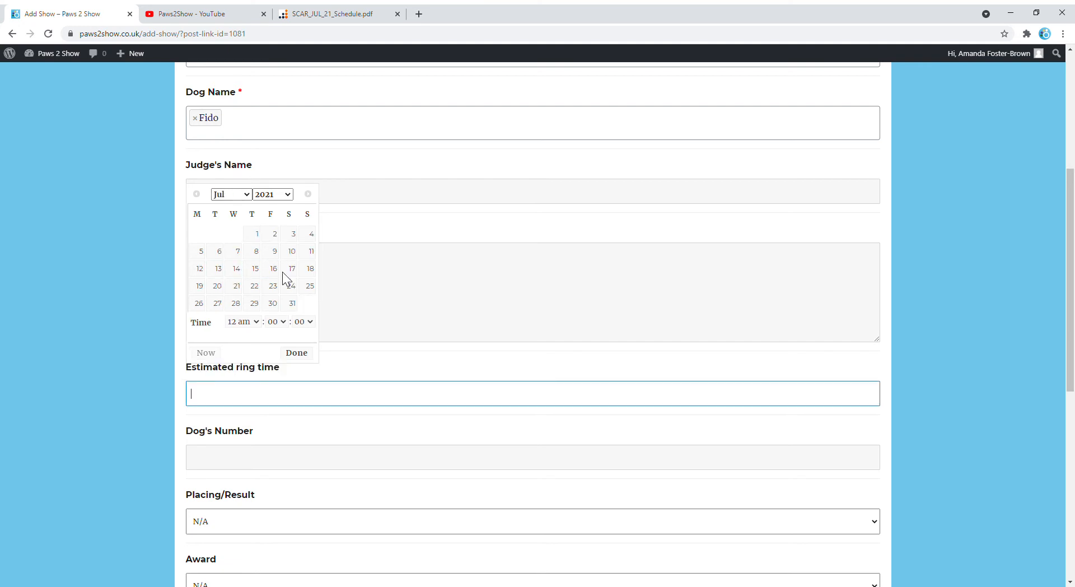
pyautogui.click(310, 269)
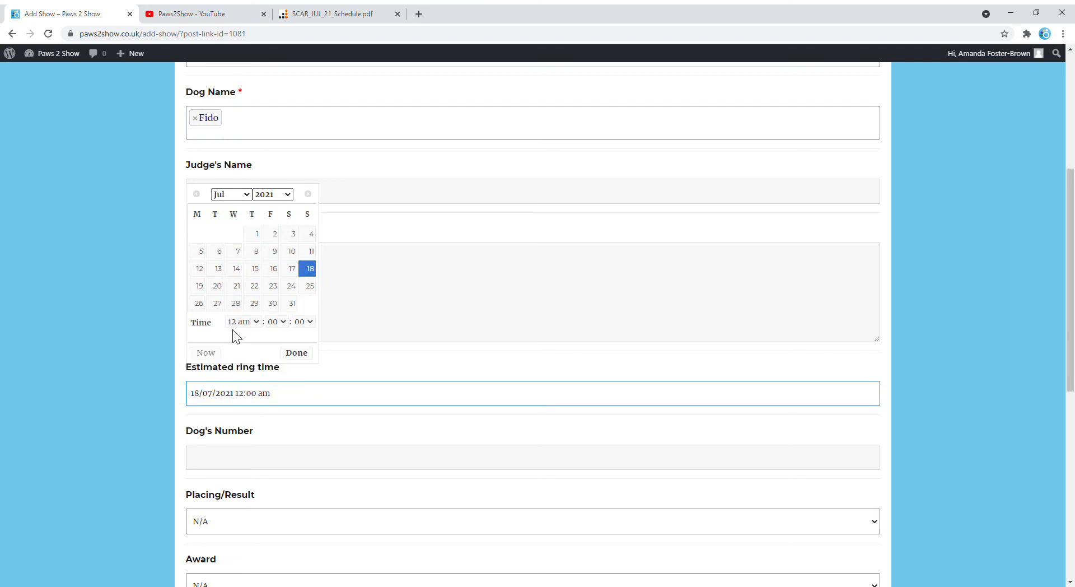
pyautogui.click(256, 321)
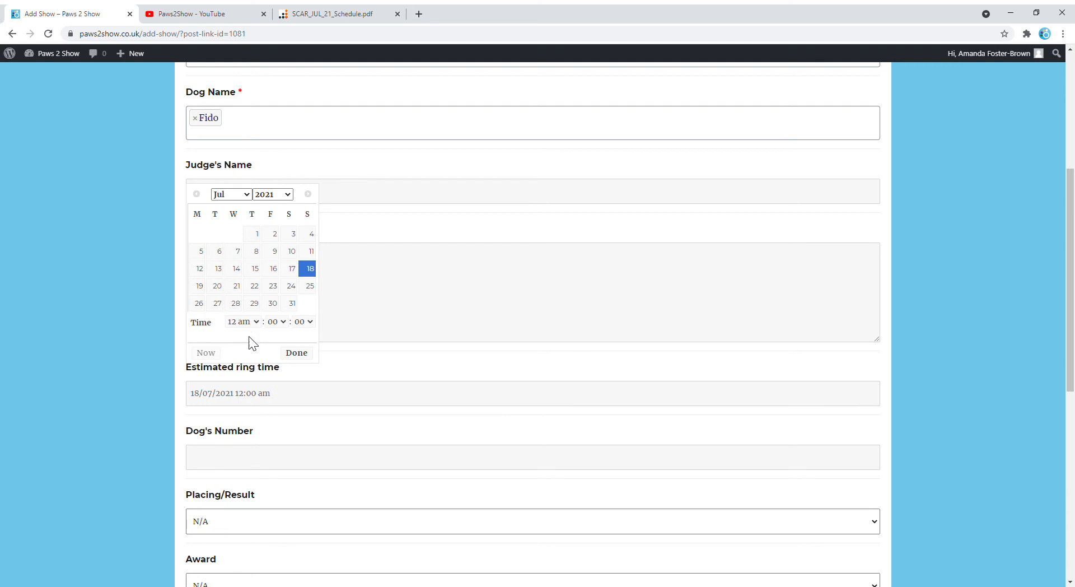
pyautogui.click(230, 462)
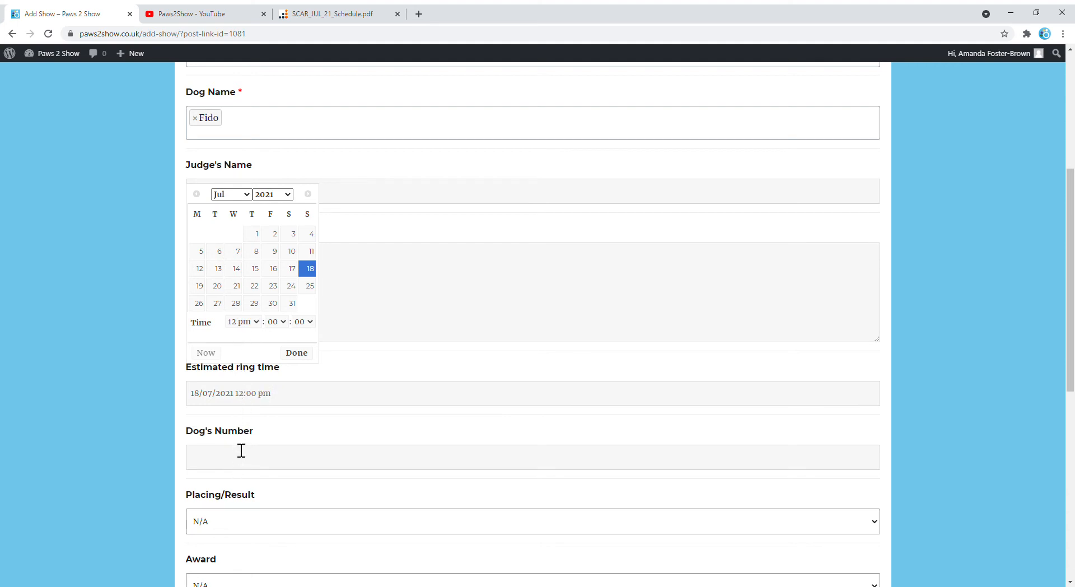
pyautogui.click(299, 354)
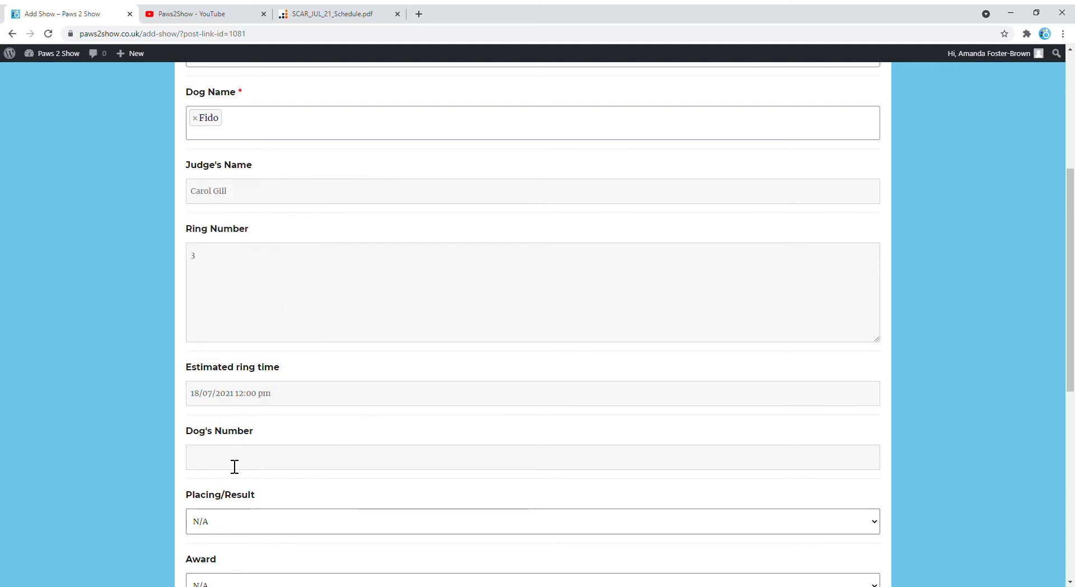
pyautogui.click(209, 459)
pyautogui.scroll(-3, 87, 429)
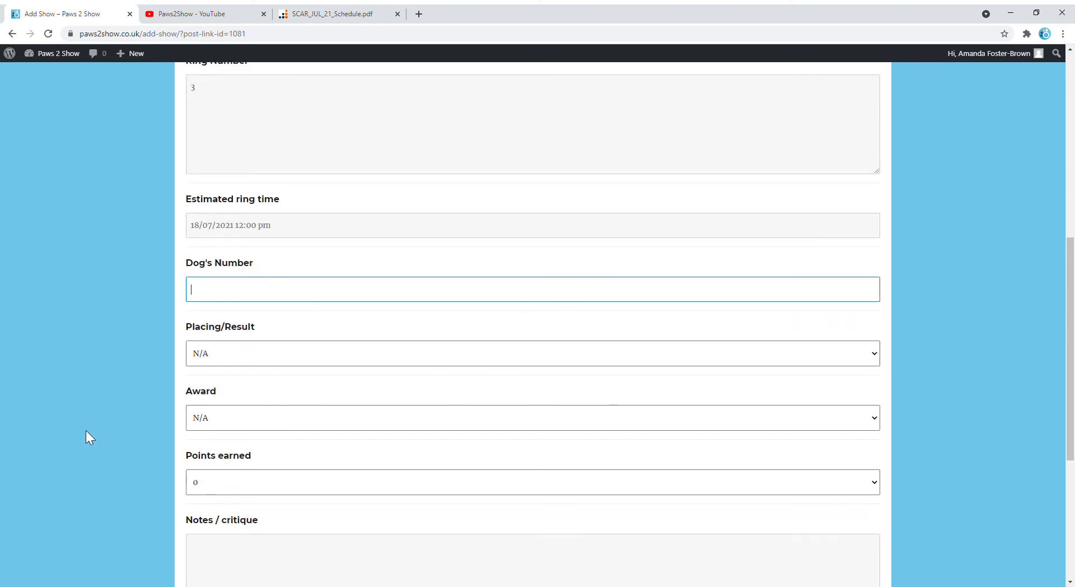
pyautogui.scroll(-2, 111, 363)
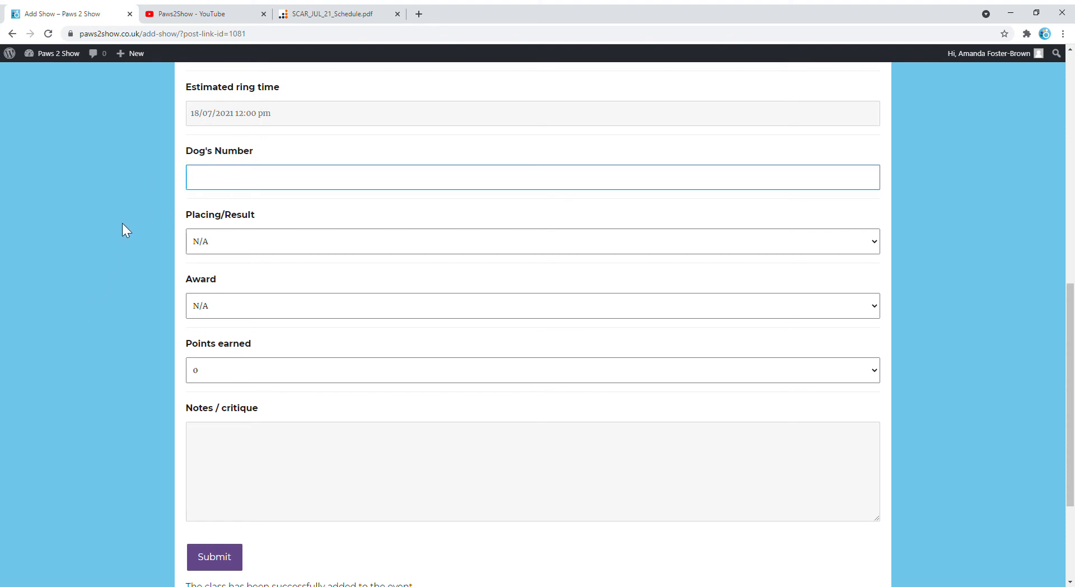
pyautogui.click(233, 251)
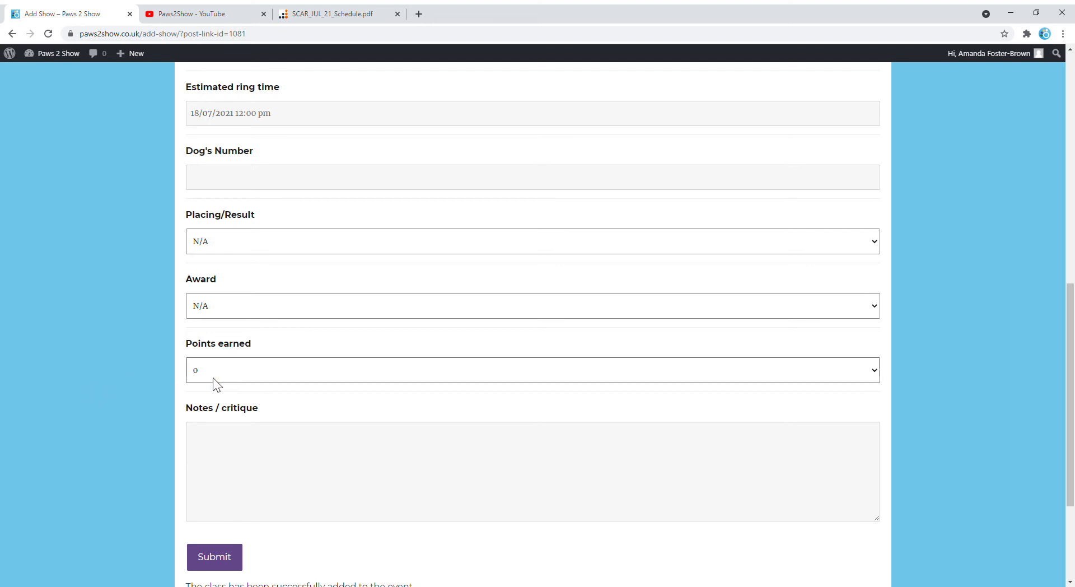
pyautogui.click(215, 443)
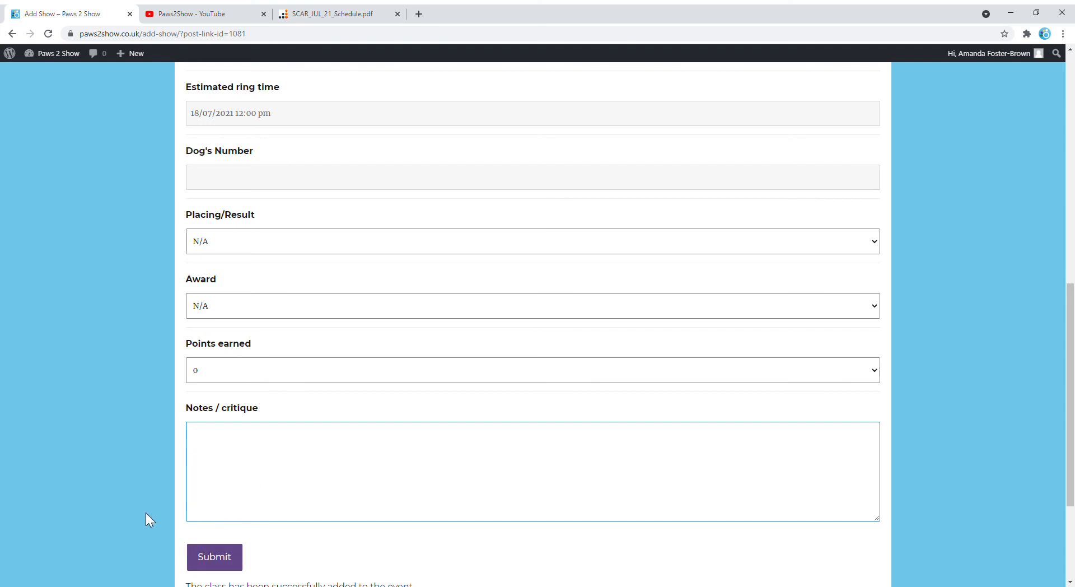
# Submit the 166 AVNSC Special beginners class and return to page 2 of My Events.
pyautogui.click(215, 559)
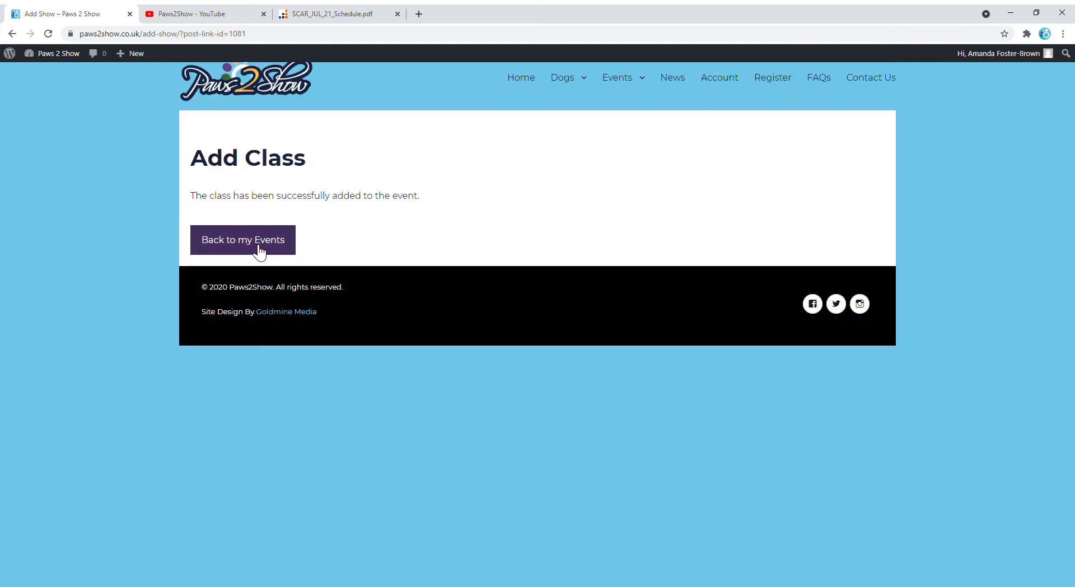
pyautogui.click(260, 252)
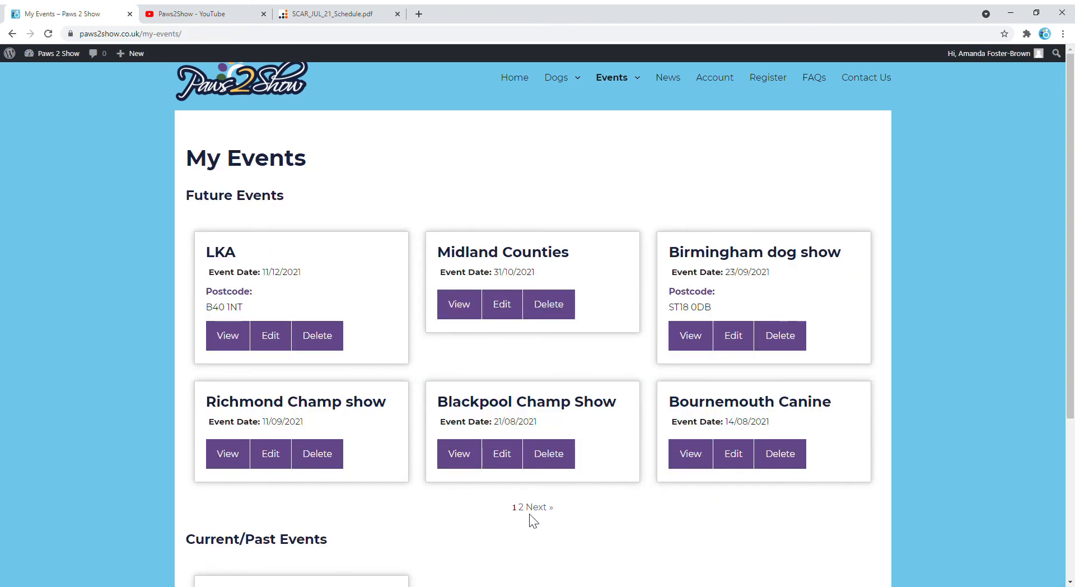
pyautogui.click(540, 507)
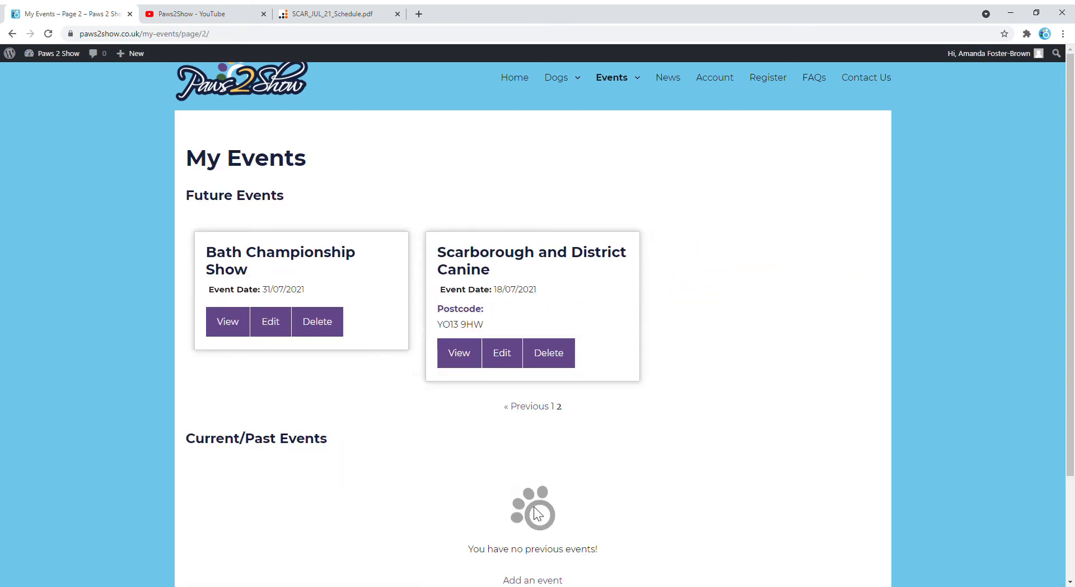
# Edit the Scarborough and District Canine event and add a class named 232 AV Puppy.
pyautogui.click(511, 357)
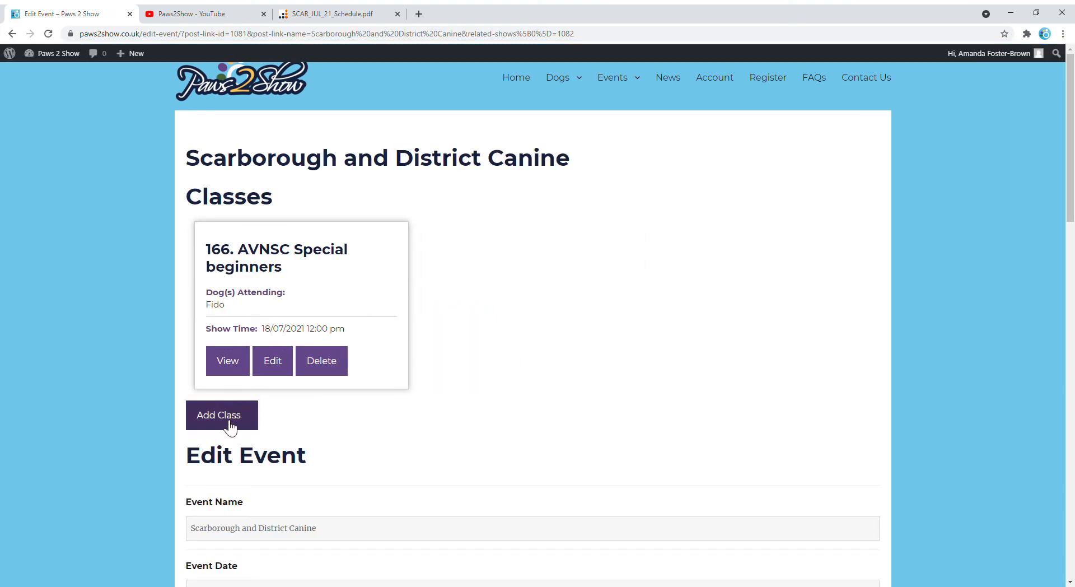
pyautogui.click(230, 424)
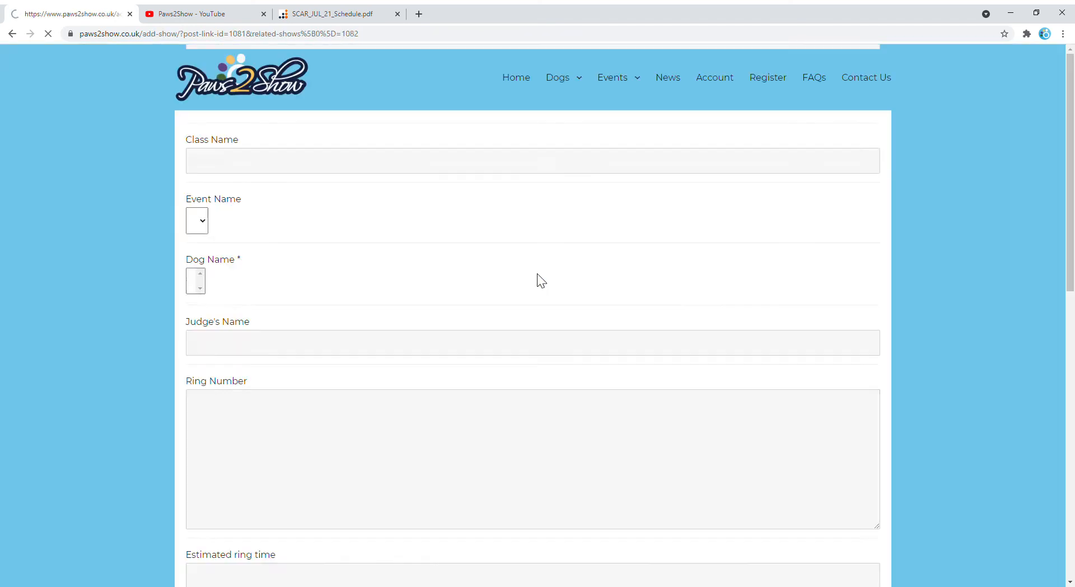
pyautogui.click(232, 283)
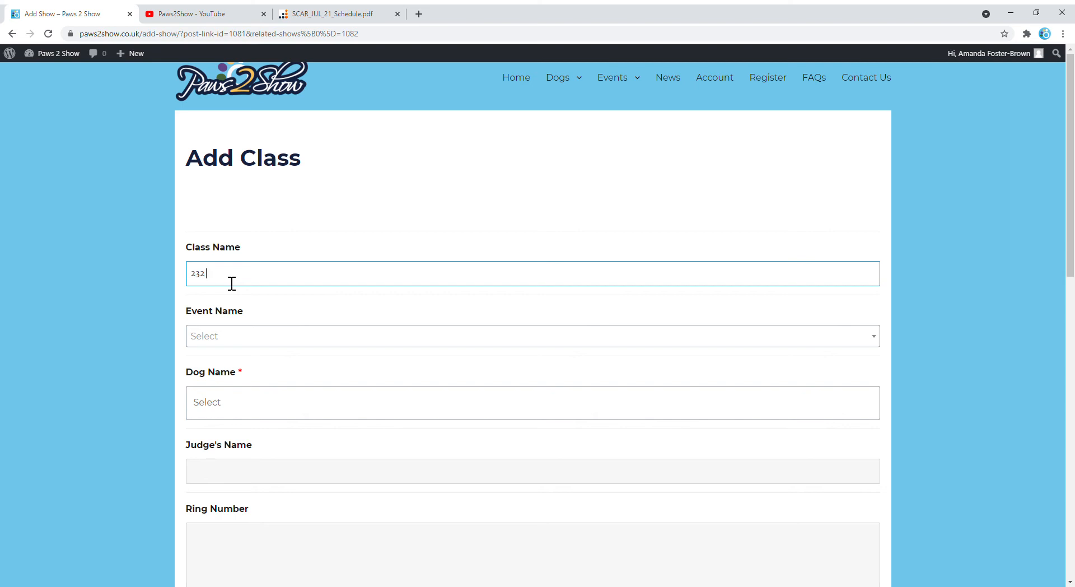
pyautogui.write('232 AV Puppy')
# Choose Scarborough and District Canine as the event and Fido as the dog.
pyautogui.click(218, 338)
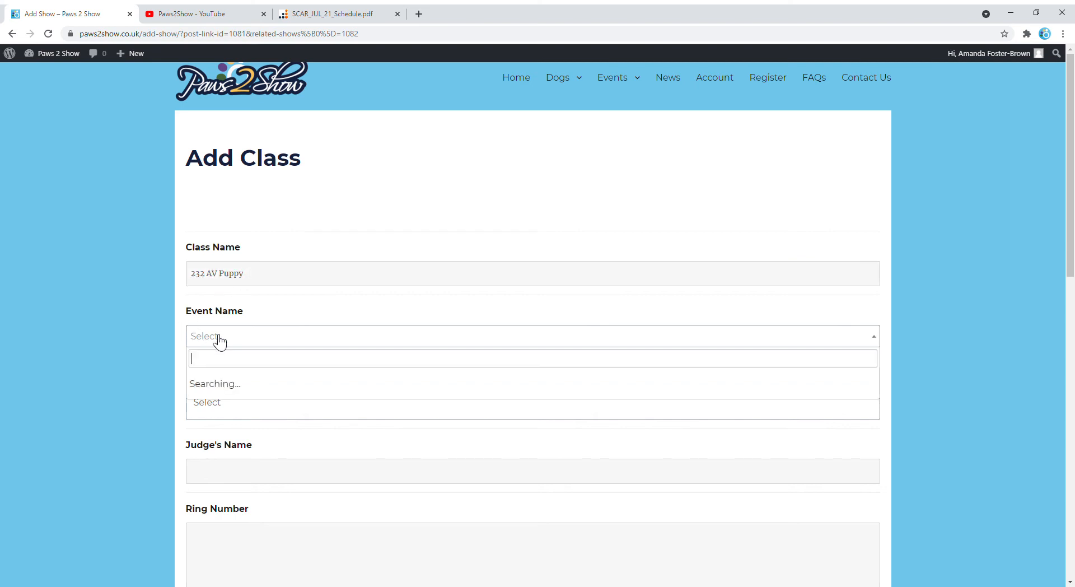
pyautogui.scroll(-5, 259, 442)
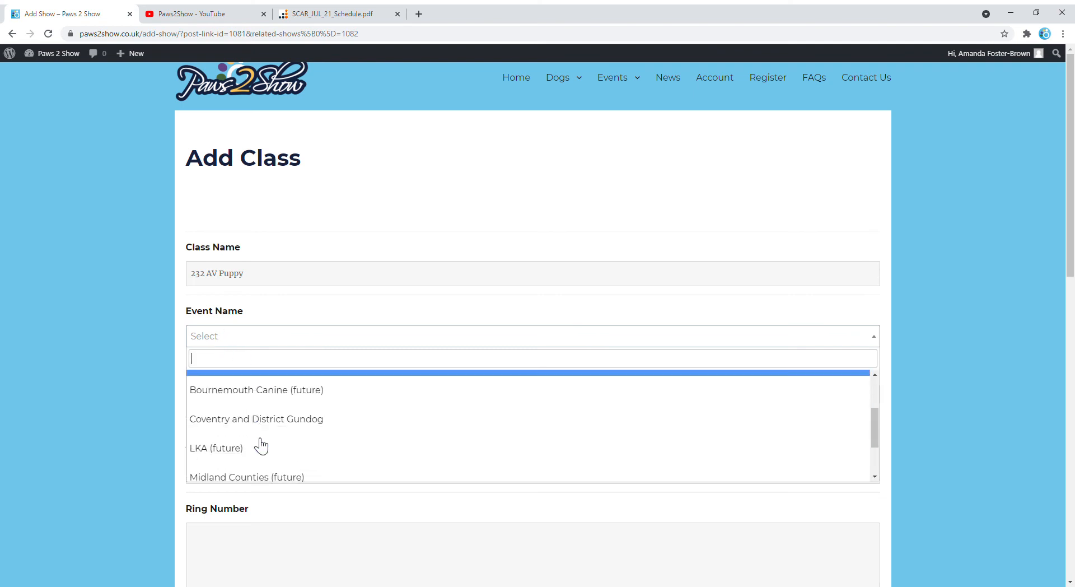
pyautogui.click(271, 471)
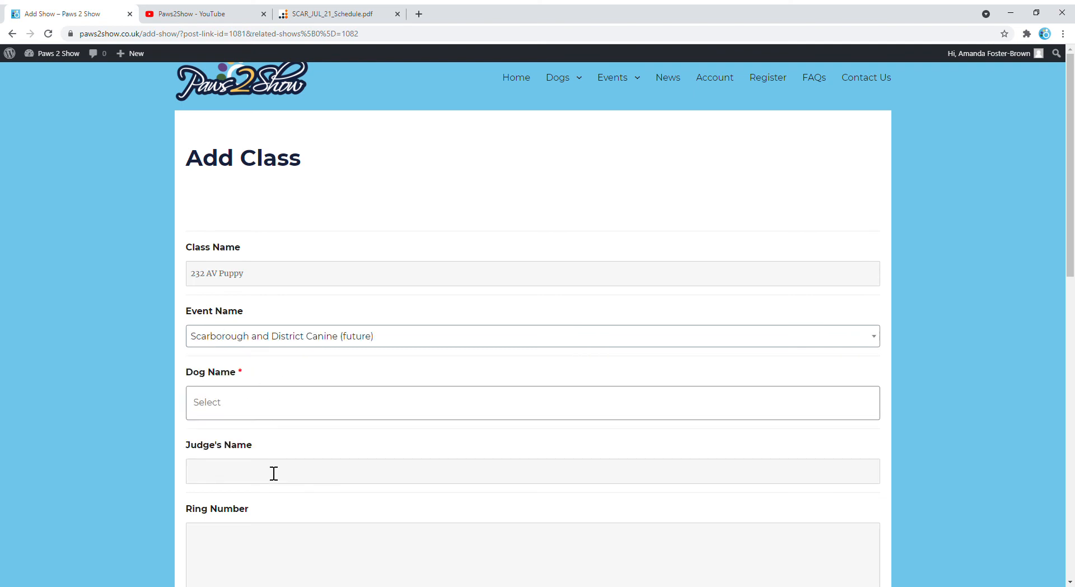
pyautogui.click(204, 405)
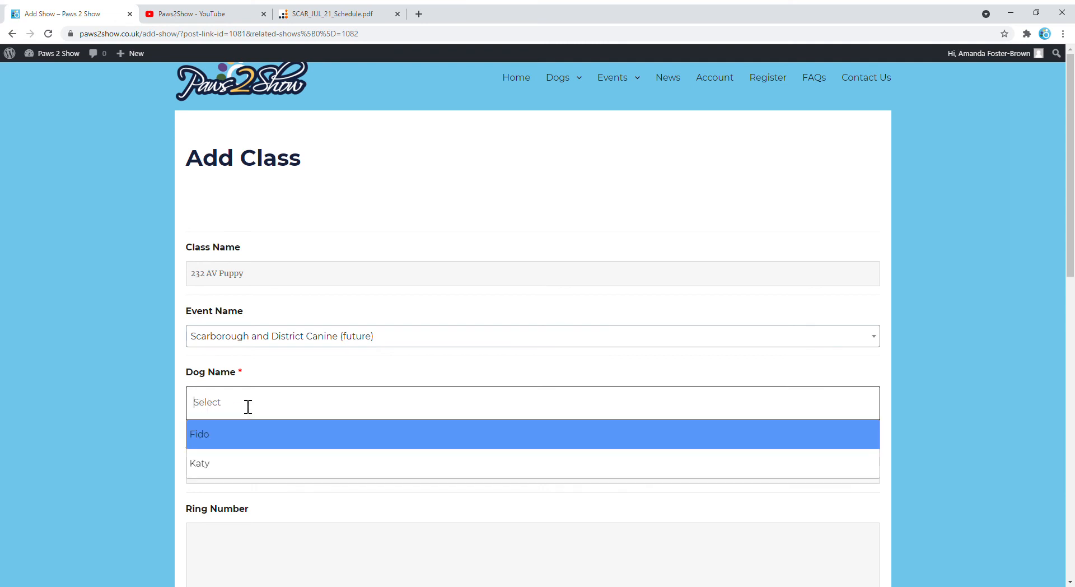
pyautogui.click(218, 445)
pyautogui.scroll(-3, 255, 424)
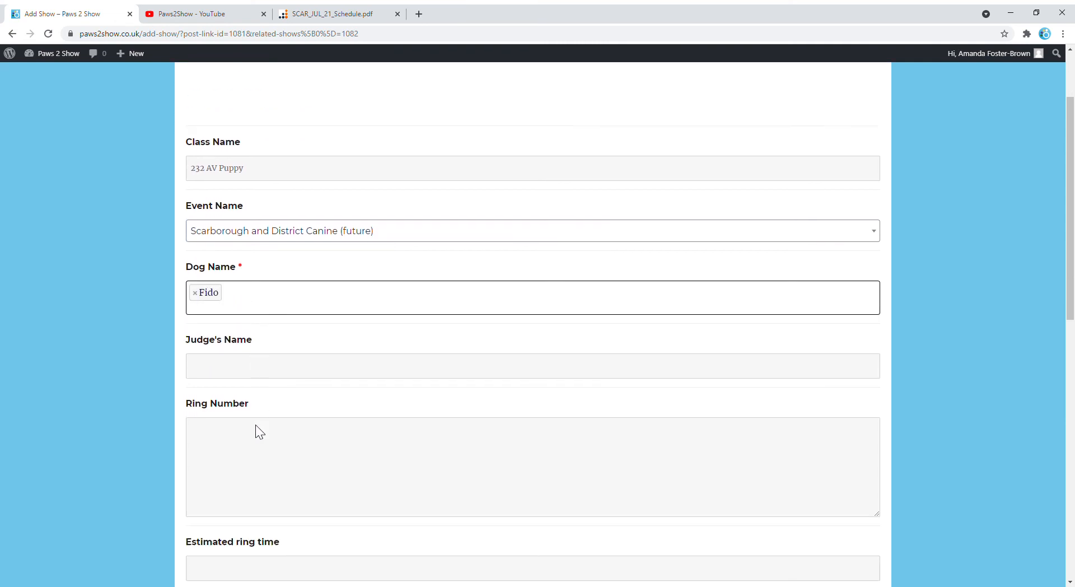
# Enter the judge's name for 232 AV Puppy, copied from the show schedule PDF.
pyautogui.click(202, 309)
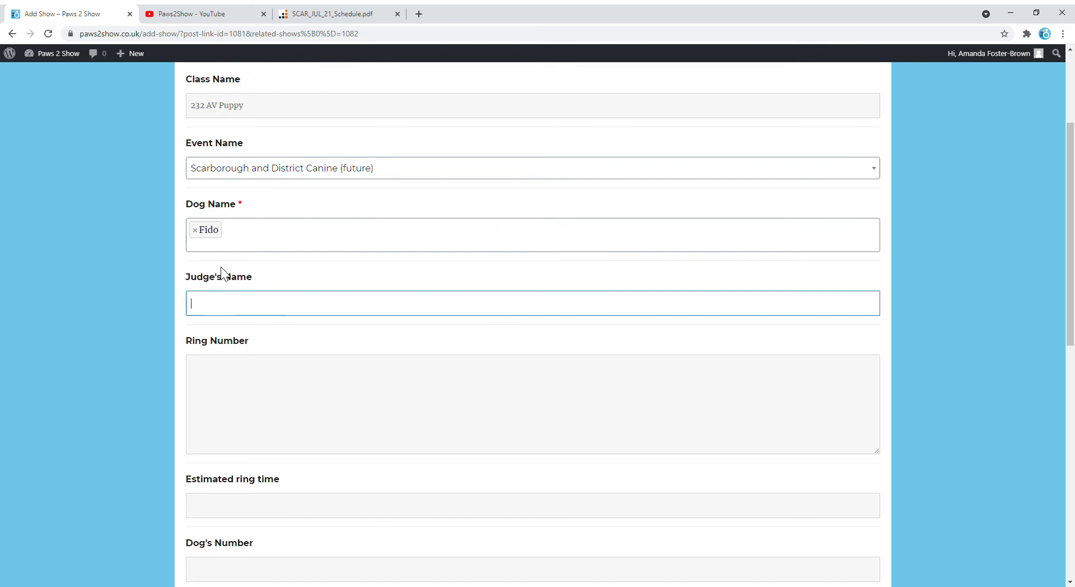
pyautogui.click(354, 14)
pyautogui.scroll(-13, 594, 372)
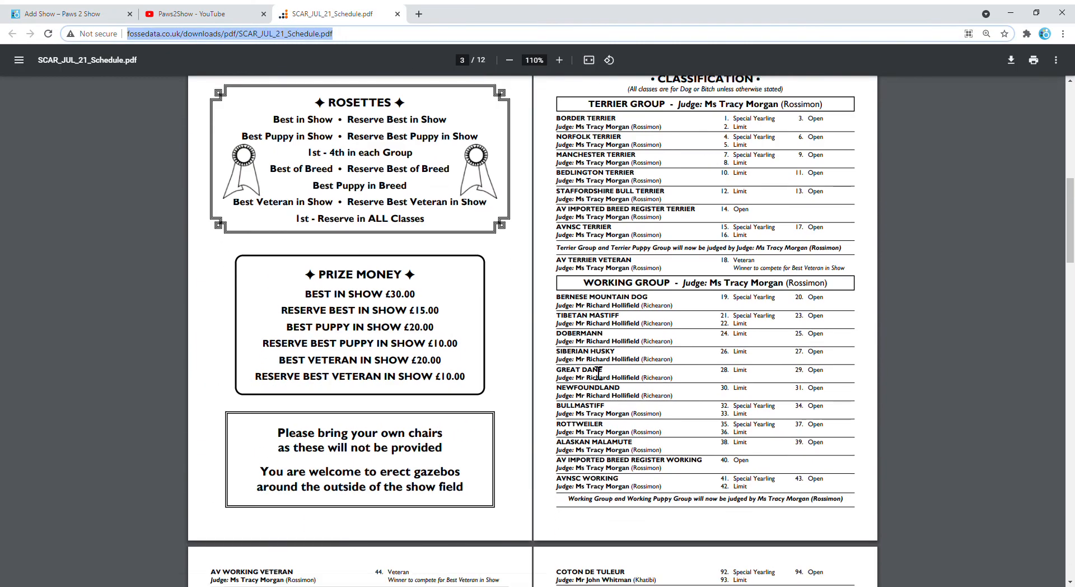
pyautogui.scroll(-20, 598, 372)
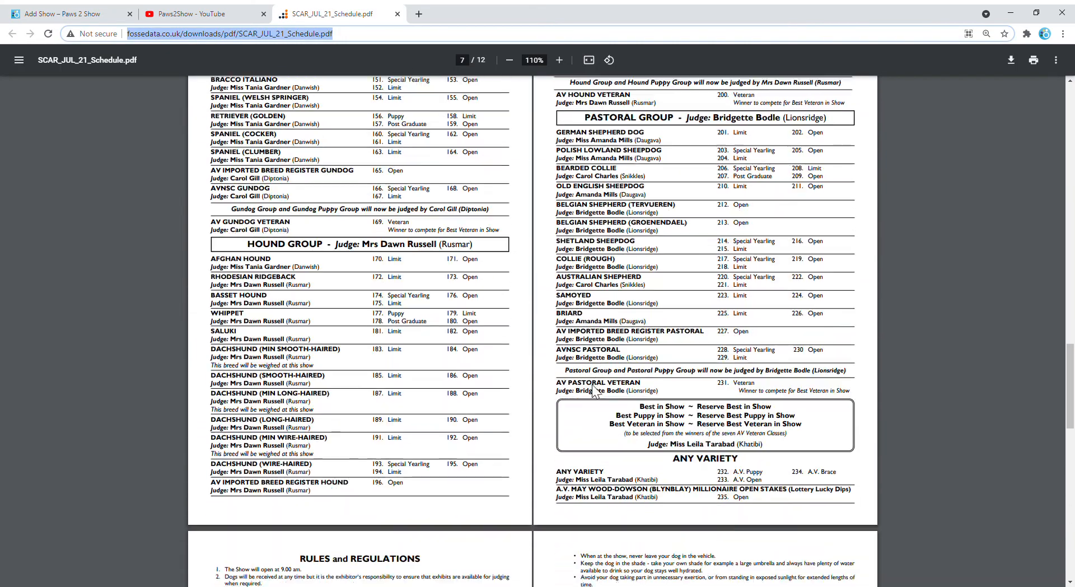
pyautogui.scroll(2, 595, 391)
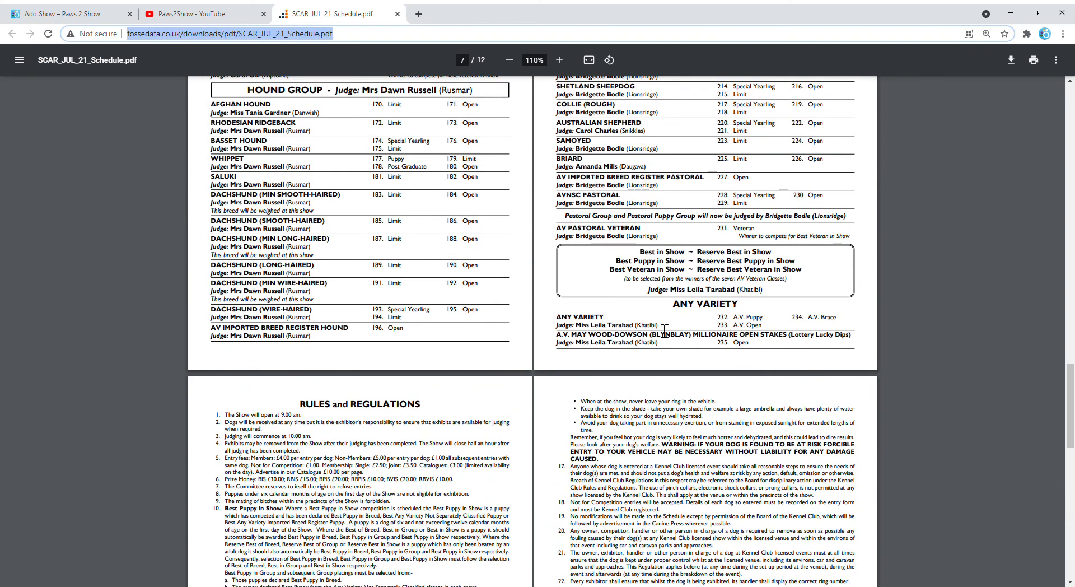
pyautogui.click(107, 15)
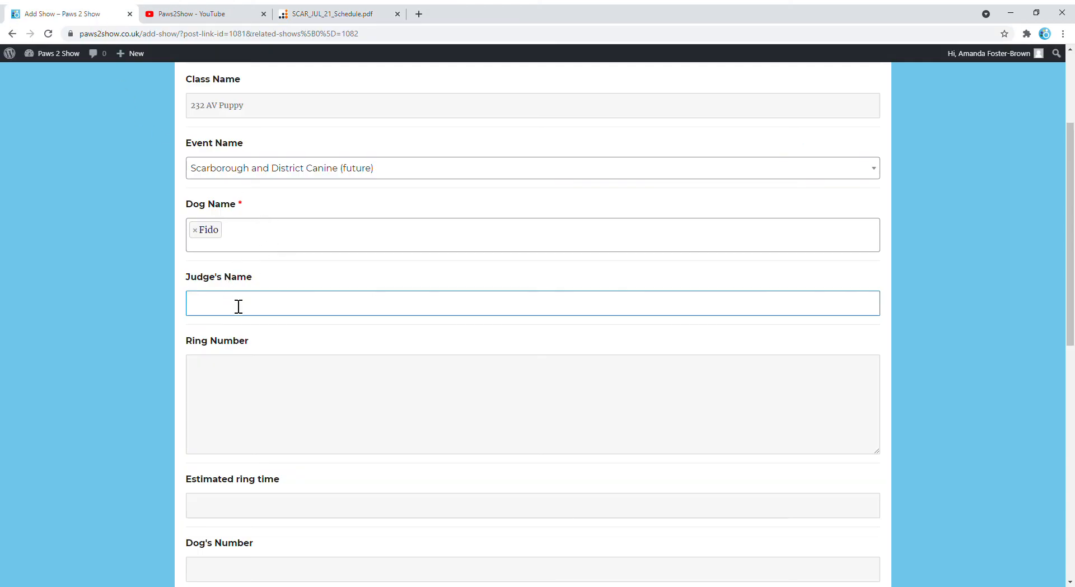
# Set the ring number to 3 after checking the schedule's ring order.
pyautogui.click(212, 373)
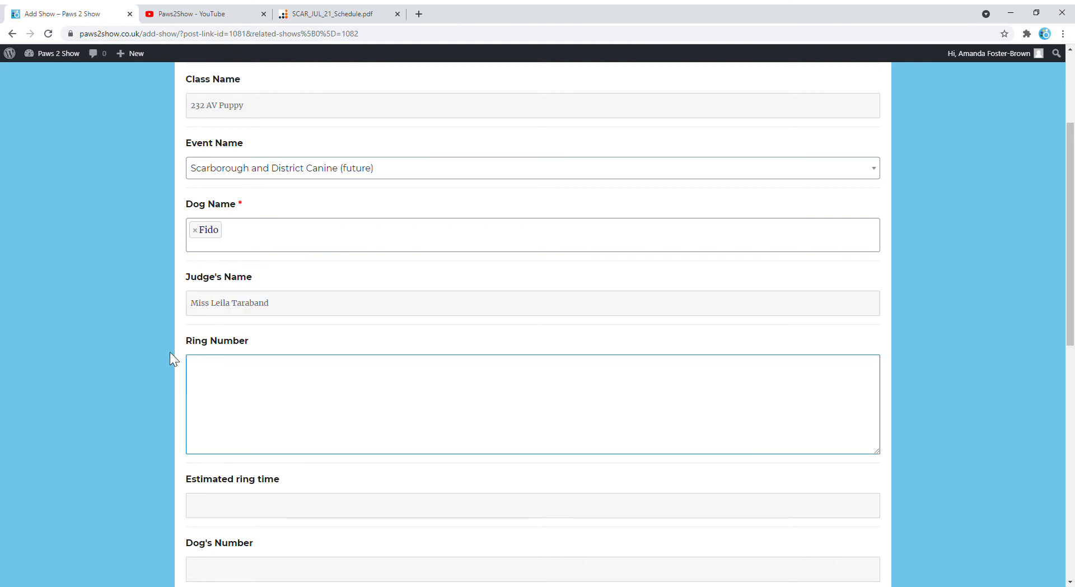
pyautogui.click(321, 16)
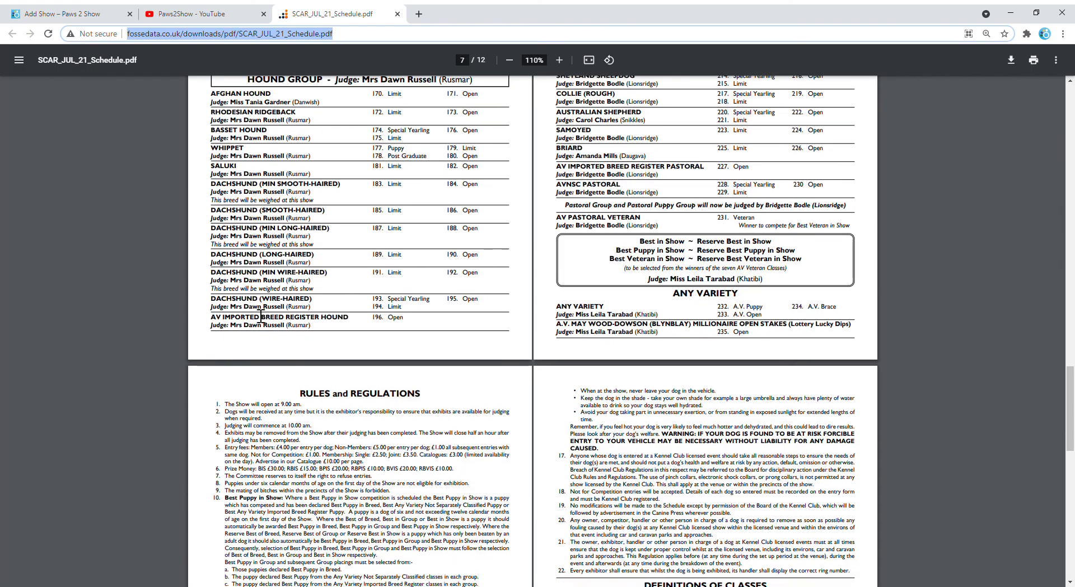
pyautogui.scroll(-10, 261, 317)
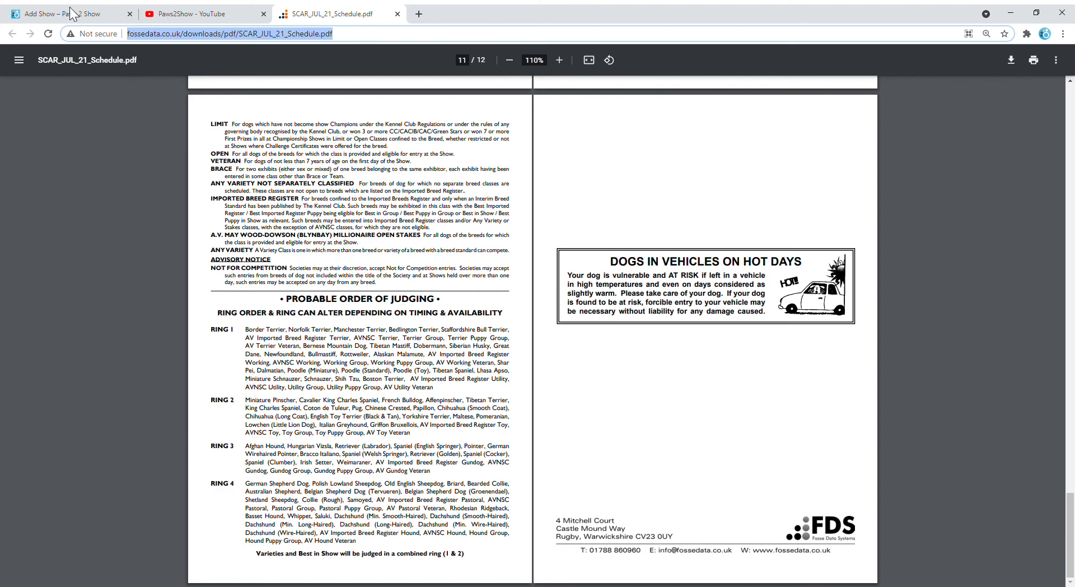
pyautogui.click(56, 13)
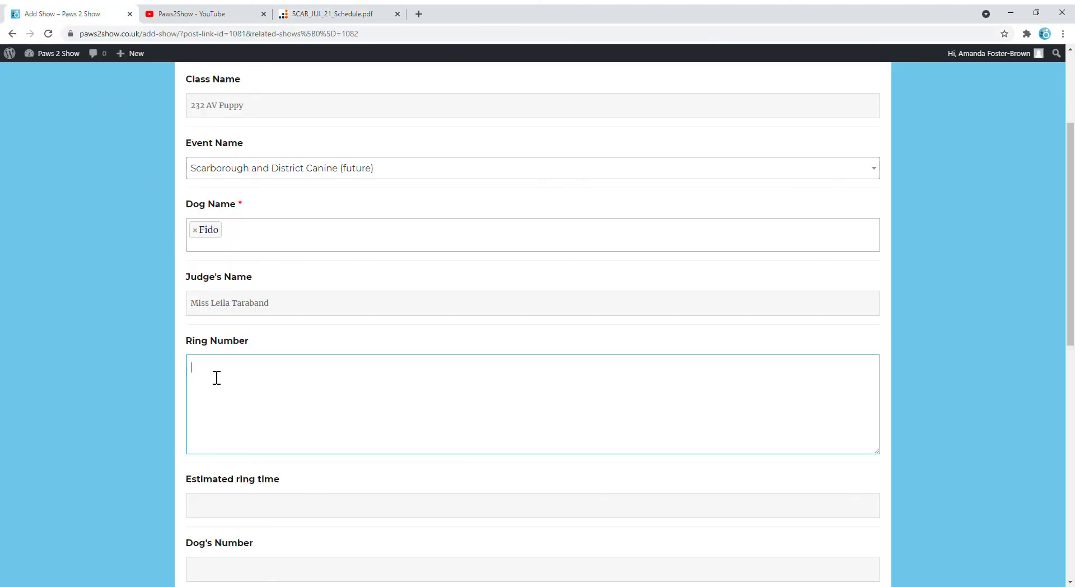
pyautogui.write('3')
pyautogui.scroll(-2, 263, 448)
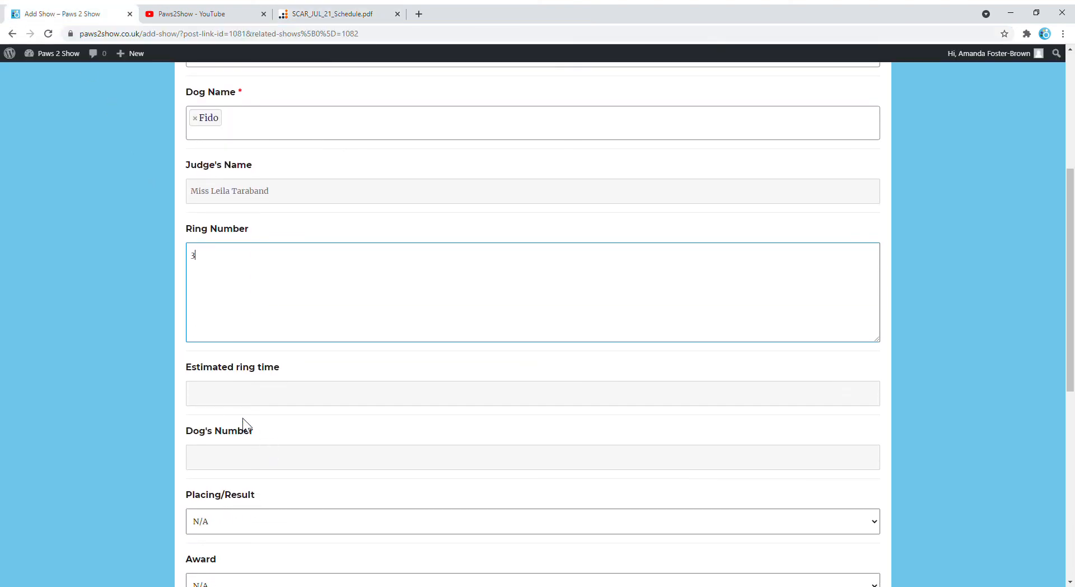
# Set the estimated ring time to 18 July 2021 at 1:00 pm.
pyautogui.click(221, 395)
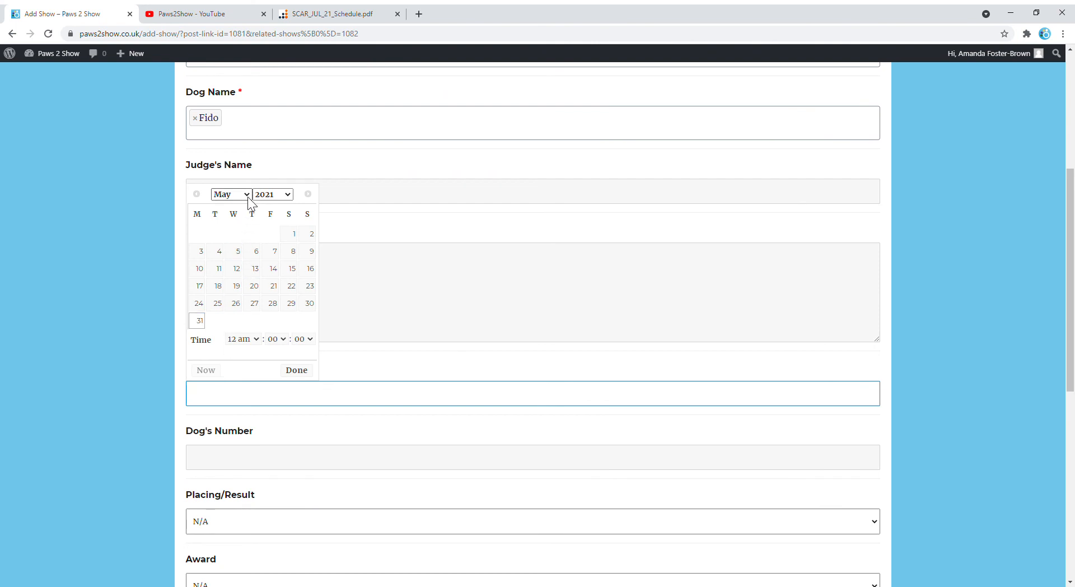
pyautogui.doubleClick(308, 194)
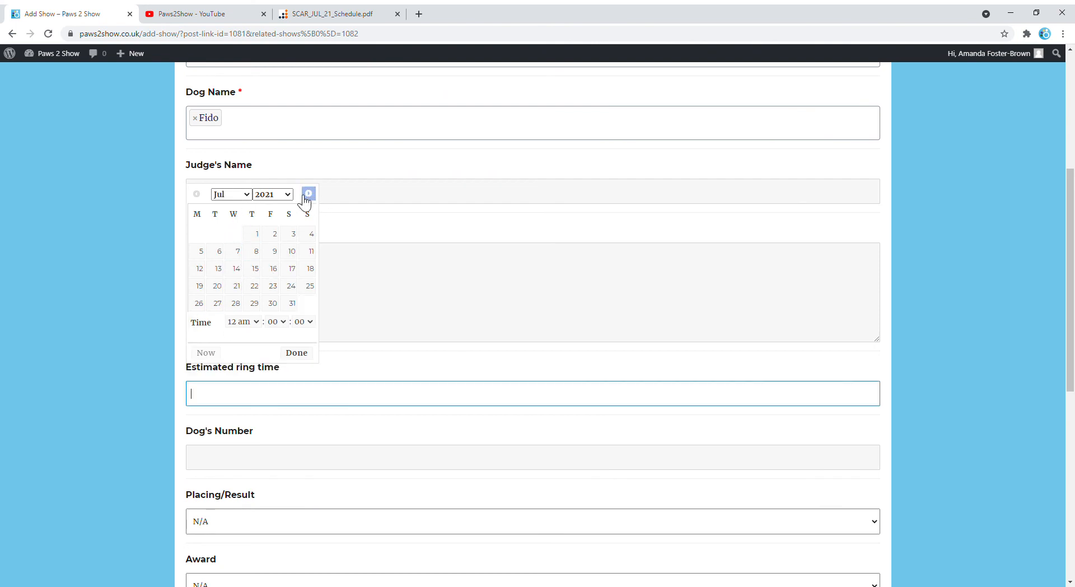
pyautogui.click(311, 269)
pyautogui.click(254, 320)
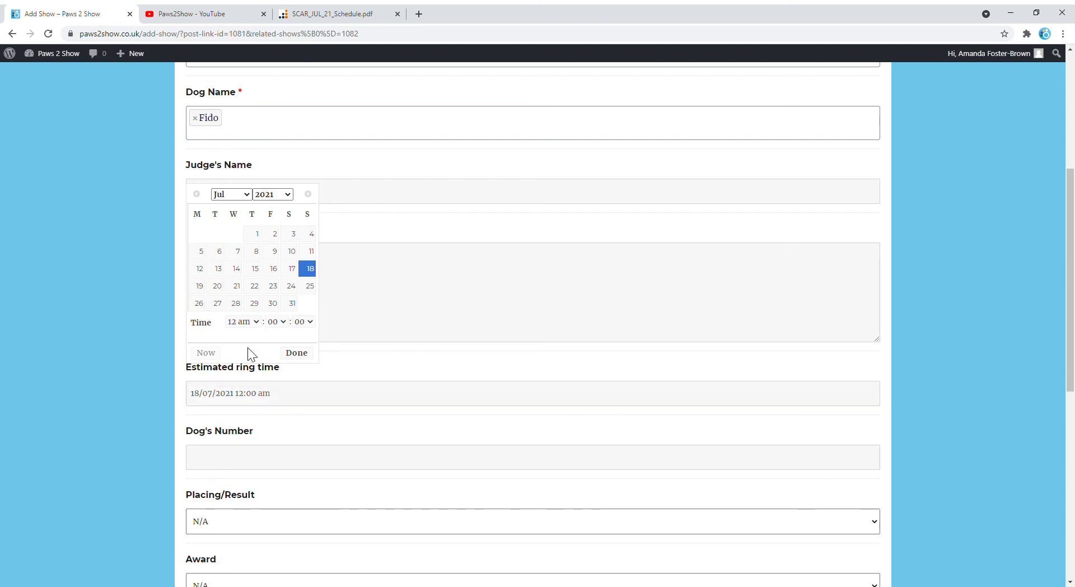
pyautogui.click(237, 472)
pyautogui.click(297, 353)
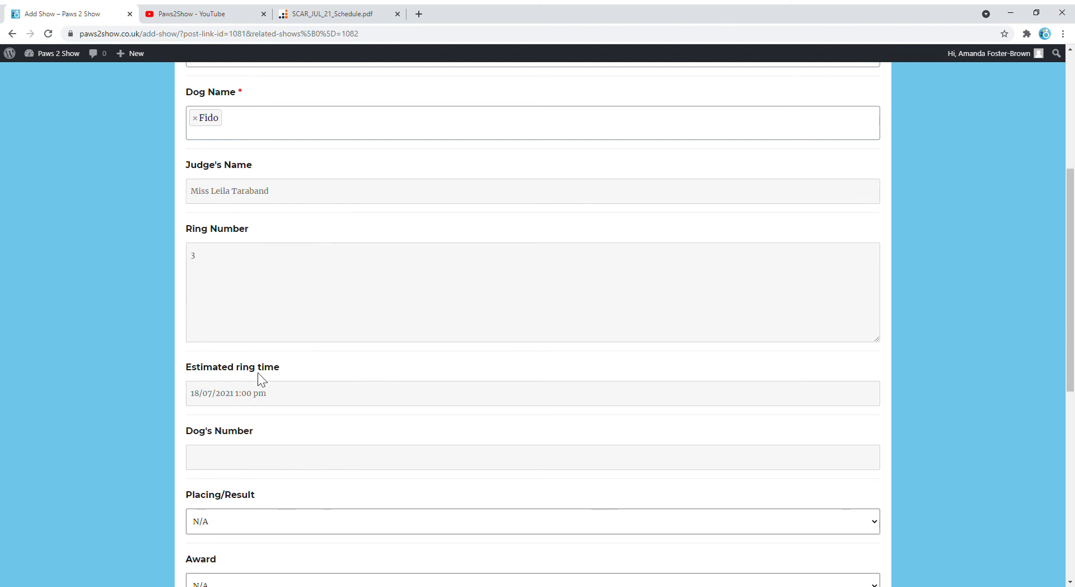
# Submit the 232 AV Puppy class to add it to the event.
pyautogui.scroll(-3, 157, 384)
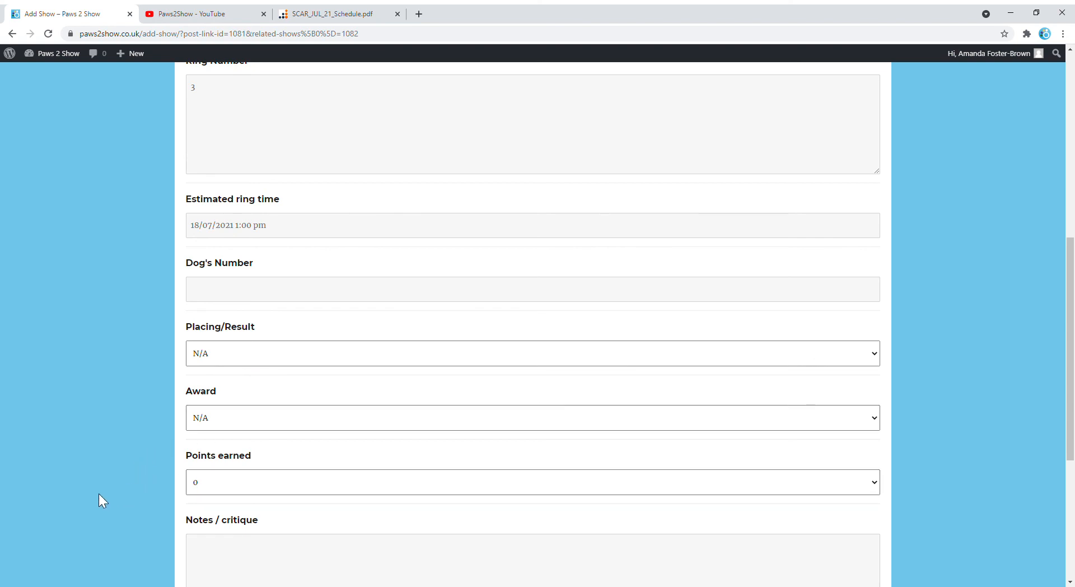
pyautogui.scroll(-4, 101, 496)
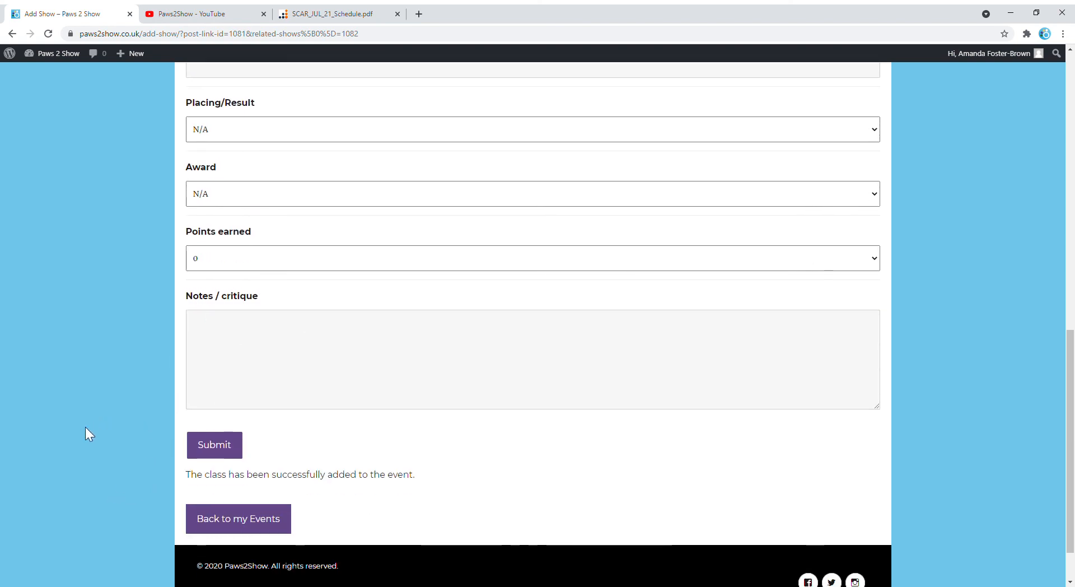
pyautogui.click(217, 449)
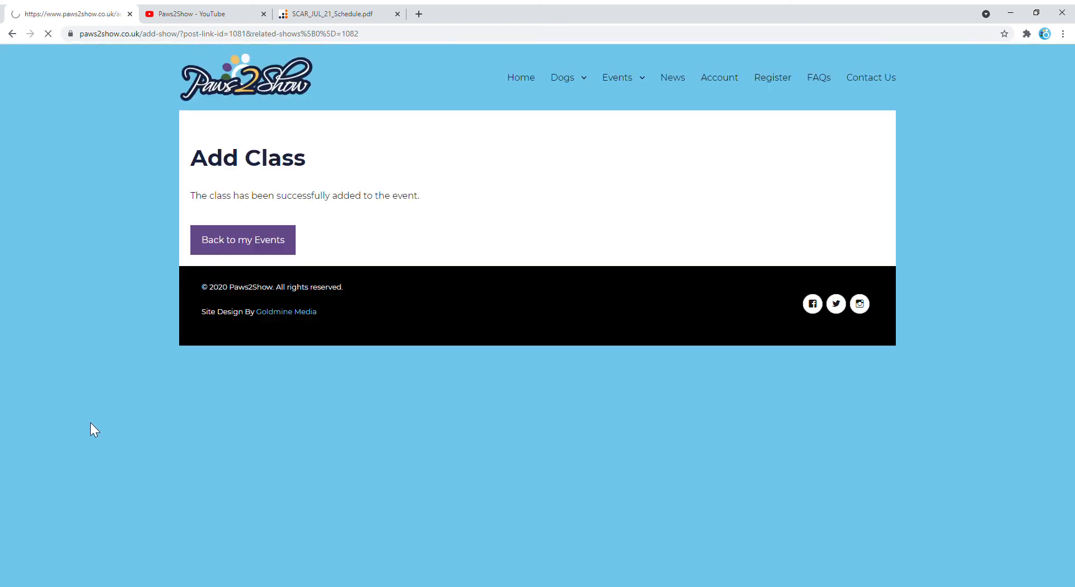
# Return to My Events page 2 and view the Scarborough and District Canine event details.
pyautogui.click(249, 246)
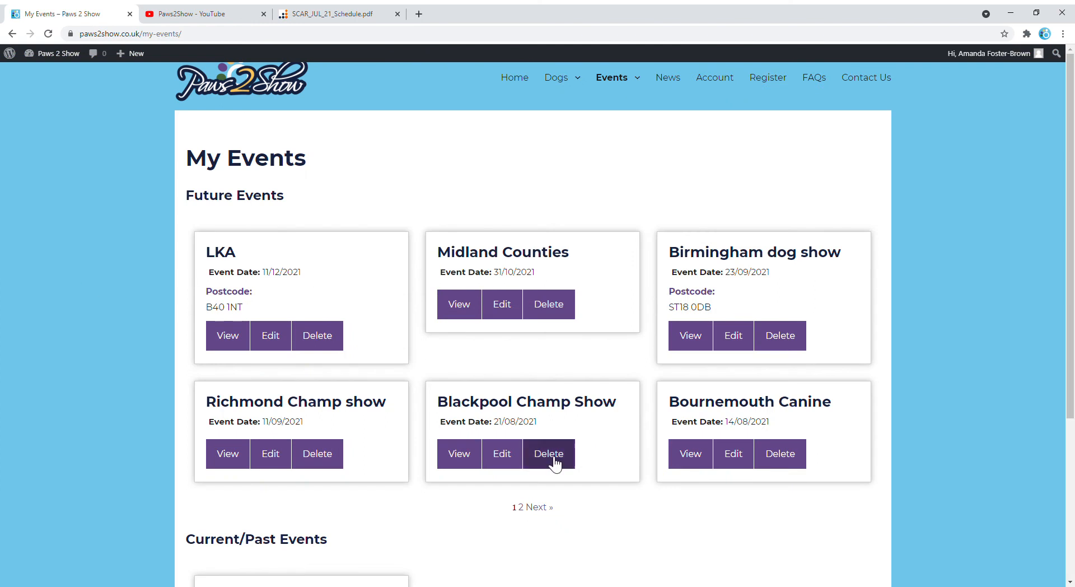
pyautogui.click(547, 508)
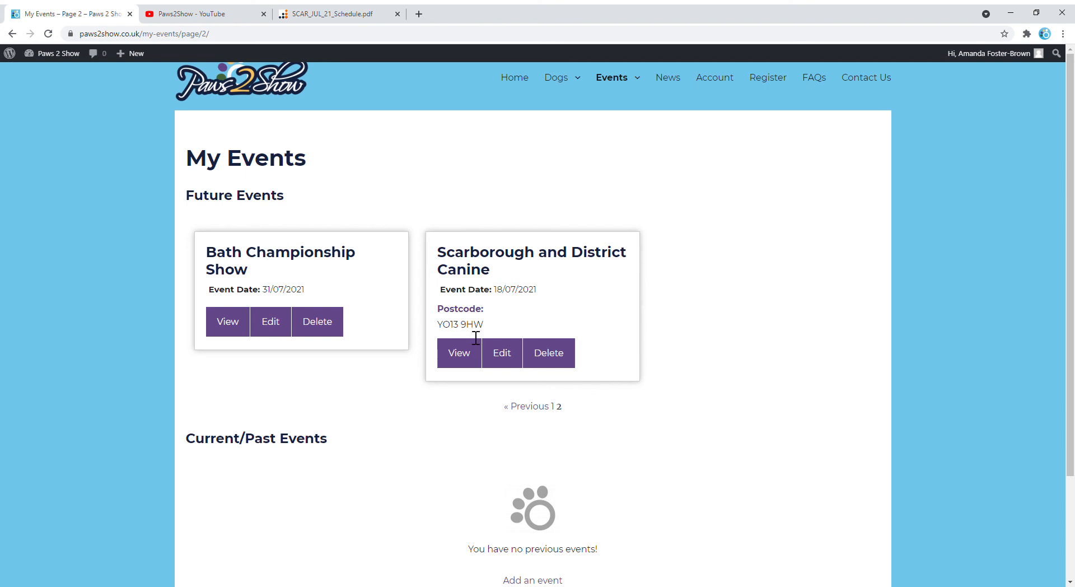
pyautogui.click(461, 361)
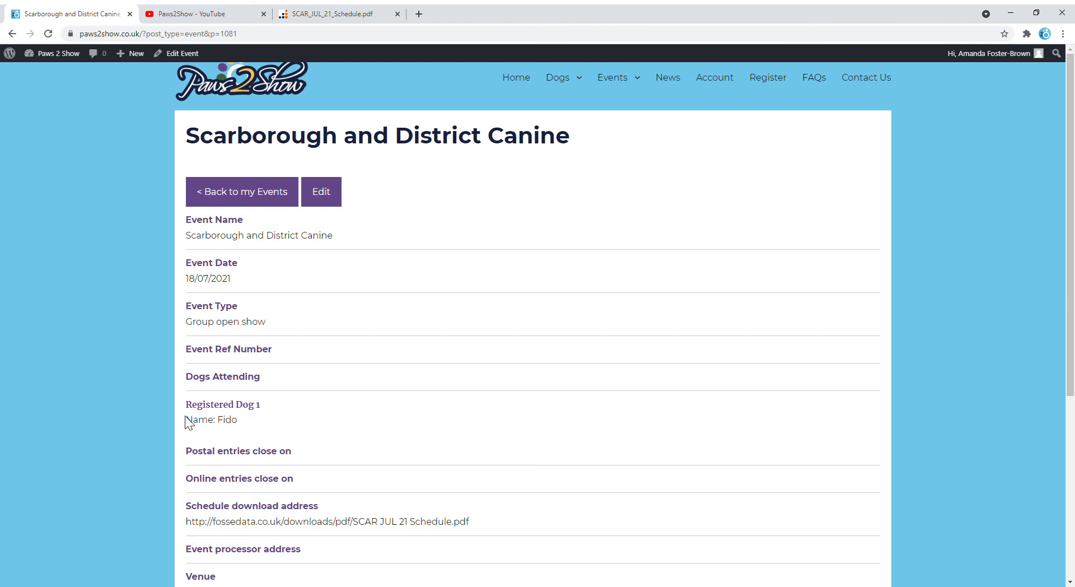
pyautogui.scroll(-1, 417, 421)
pyautogui.scroll(-2, 425, 422)
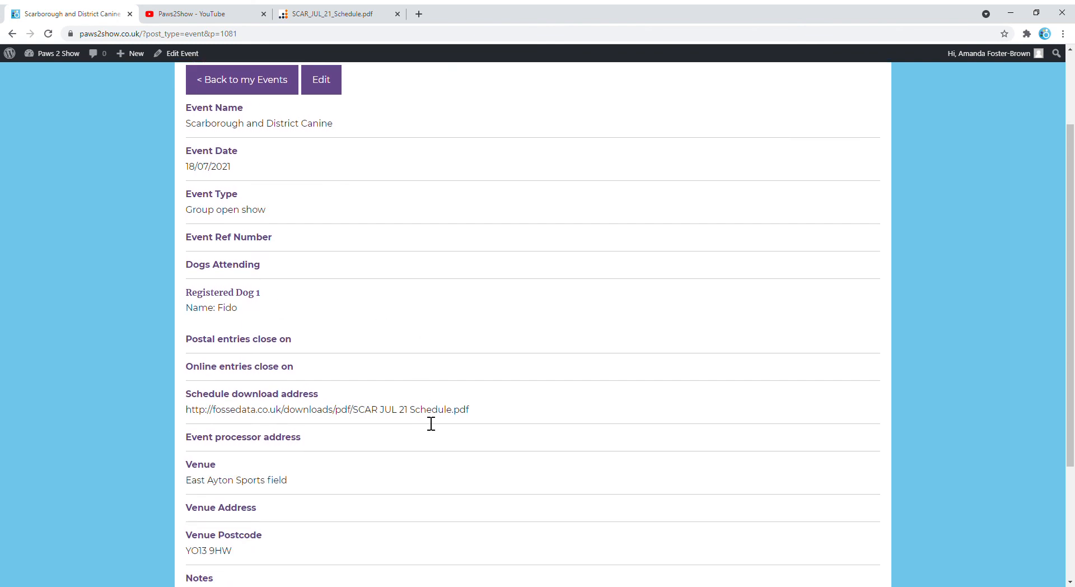
pyautogui.scroll(-2, 423, 422)
pyautogui.scroll(5, 425, 423)
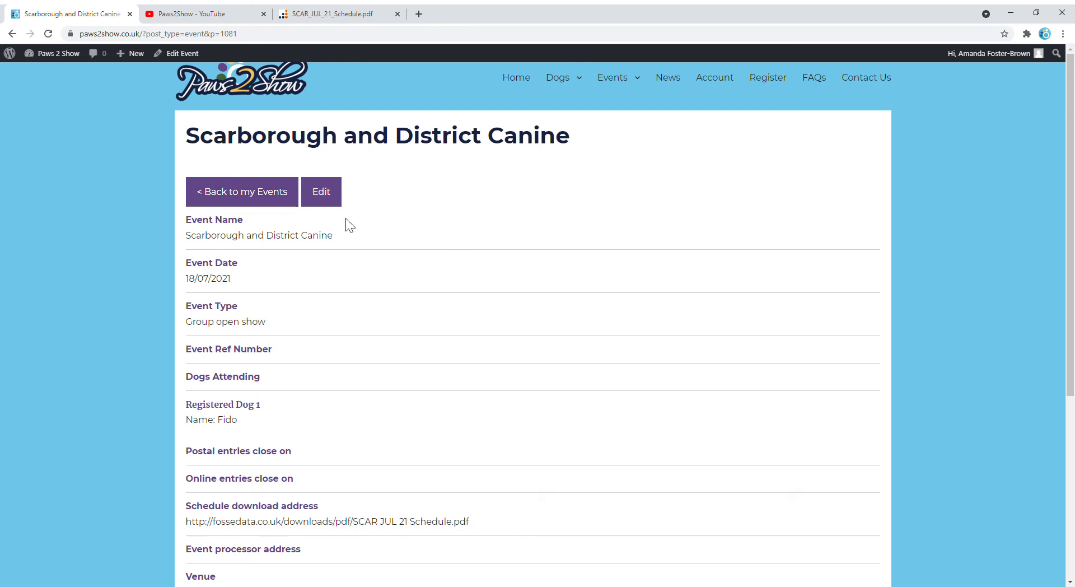
# Check the event's edit page lists both classes, viewing 166. AVNSC Special beginners.
pyautogui.click(328, 199)
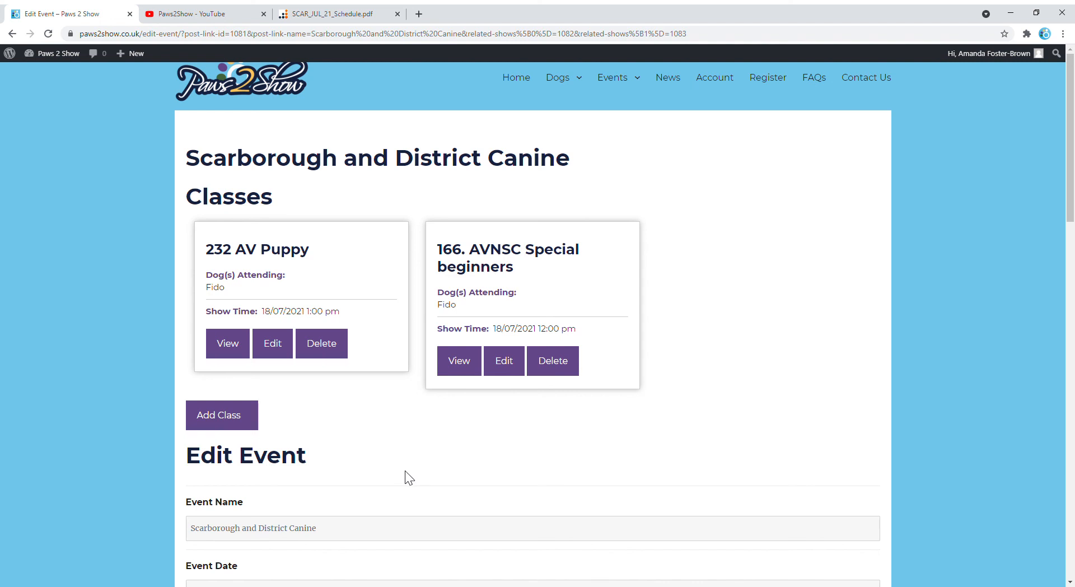
pyautogui.scroll(-1, 405, 470)
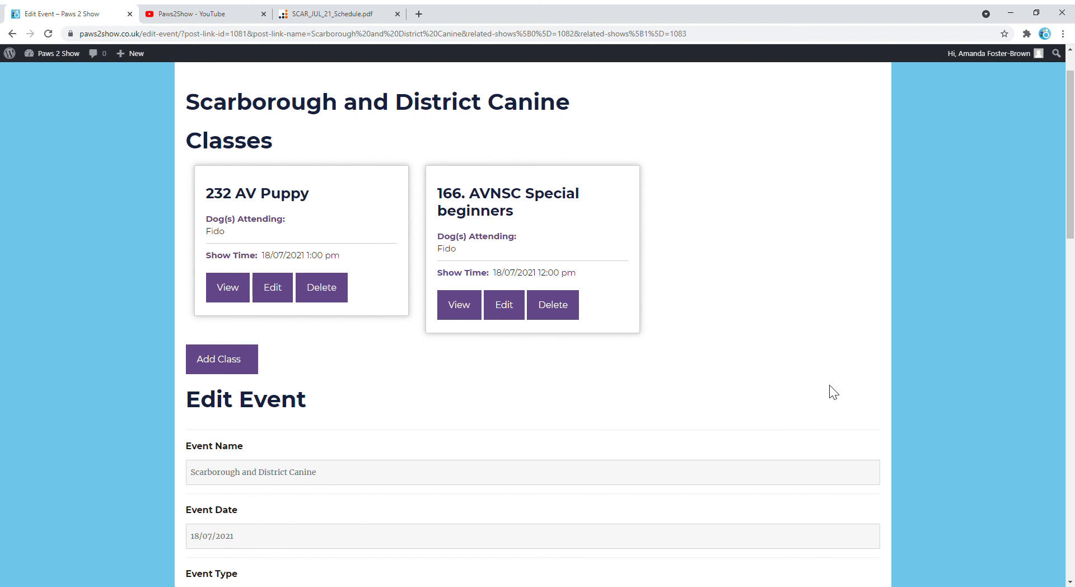
pyautogui.click(464, 314)
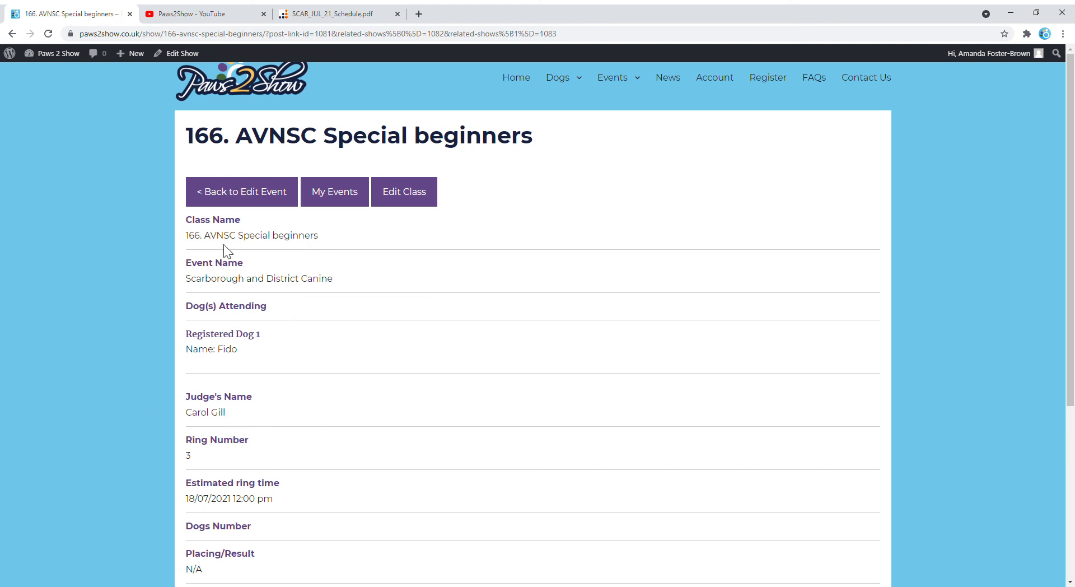
pyautogui.click(249, 194)
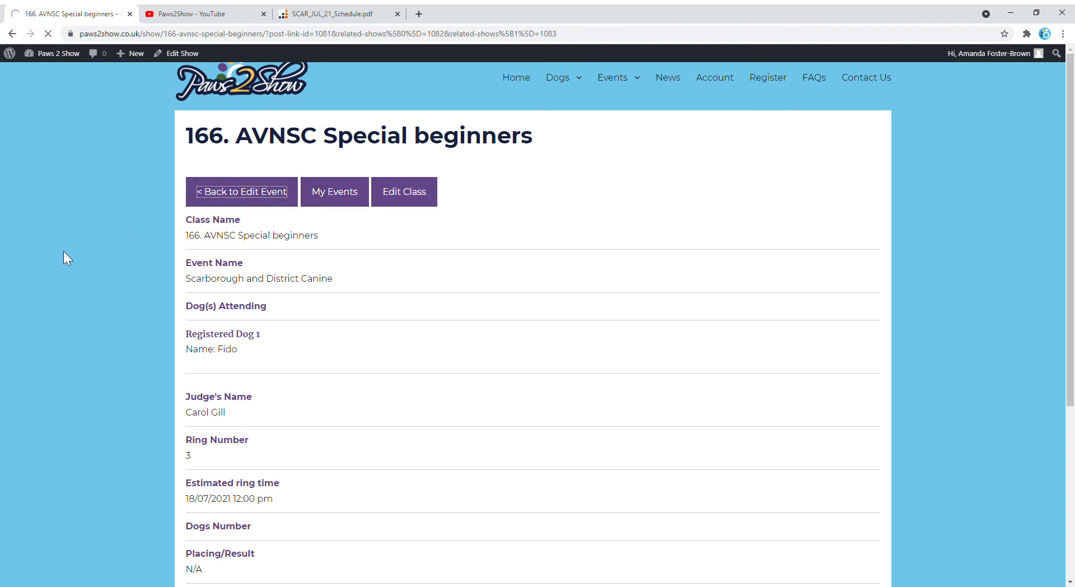